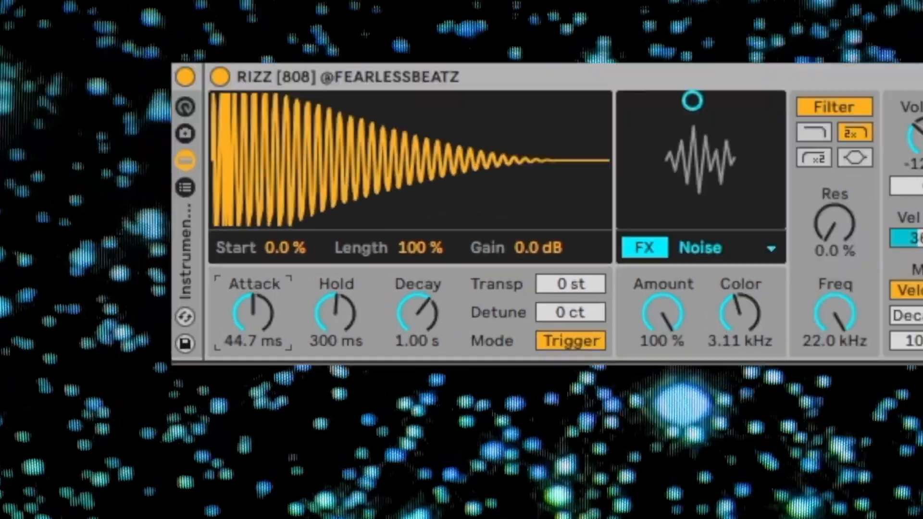
# Set the 808's attack to 7.10 ms, hold to 42.7 ms, decay to 85.9 ms, transpose to 11 st and detune to 10 ct.
pyautogui.moveTo(253, 312); pyautogui.dragTo(253, 336)
pyautogui.moveTo(335, 312); pyautogui.dragTo(335, 339)
pyautogui.moveTo(417, 313); pyautogui.dragTo(417, 344)
pyautogui.moveTo(570, 284); pyautogui.dragTo(571, 269)
pyautogui.click(571, 312)
# Change the 808's playback effect to FM with an amount of 42% and a frequency of 616 Hz.
pyautogui.moveTo(461, 261); pyautogui.dragTo(492, 298)
pyautogui.click(649, 171)
pyautogui.click(445, 165)
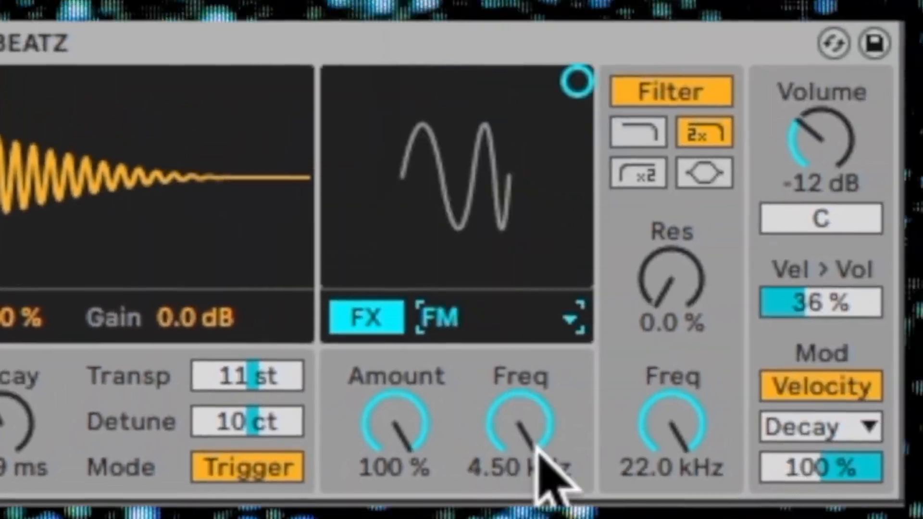
pyautogui.moveTo(540, 458); pyautogui.dragTo(540, 486)
pyautogui.moveTo(398, 421); pyautogui.dragTo(398, 430)
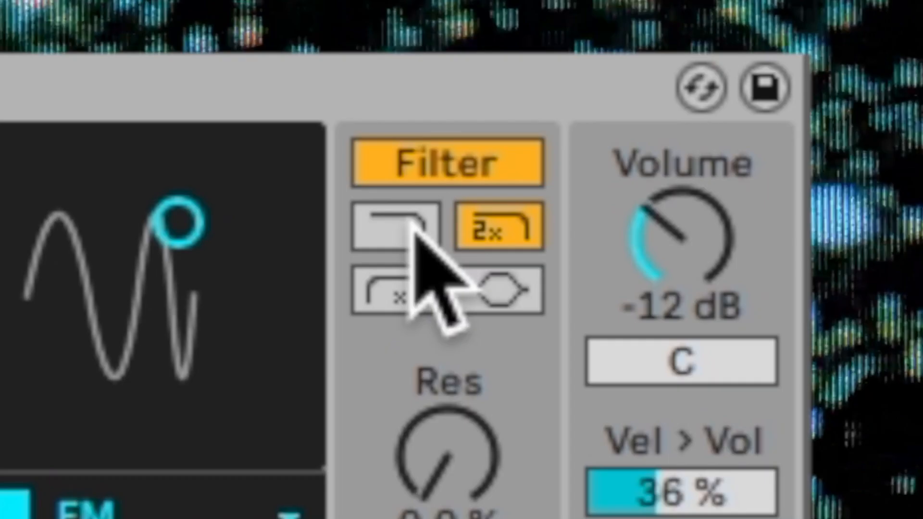
# Try the high-pass and band-pass filter types on the 808, ending on the steeper 2x low-pass.
pyautogui.click(385, 291)
pyautogui.click(503, 290)
pyautogui.click(510, 219)
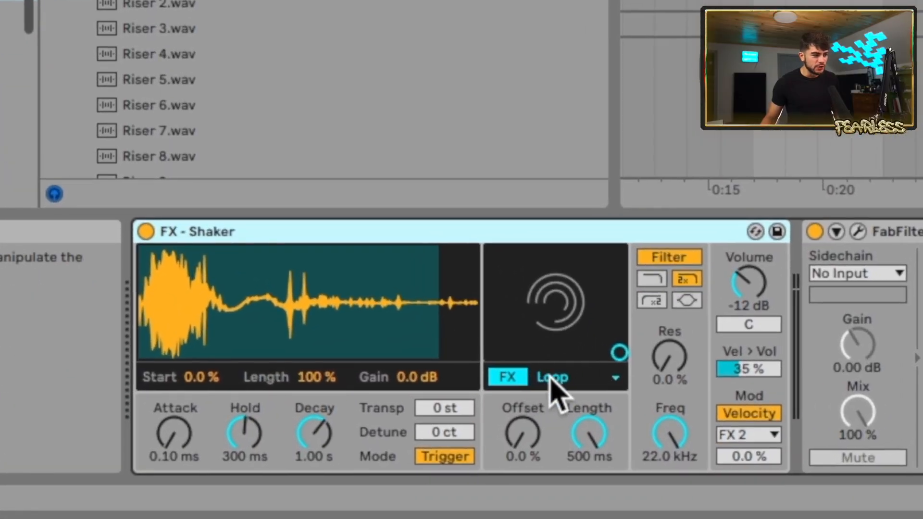
# Try the Stretch, Loop, Pitch Env and Punch effects in turn on the FX - Shaker sample.
pyautogui.click(551, 378)
pyautogui.click(563, 197)
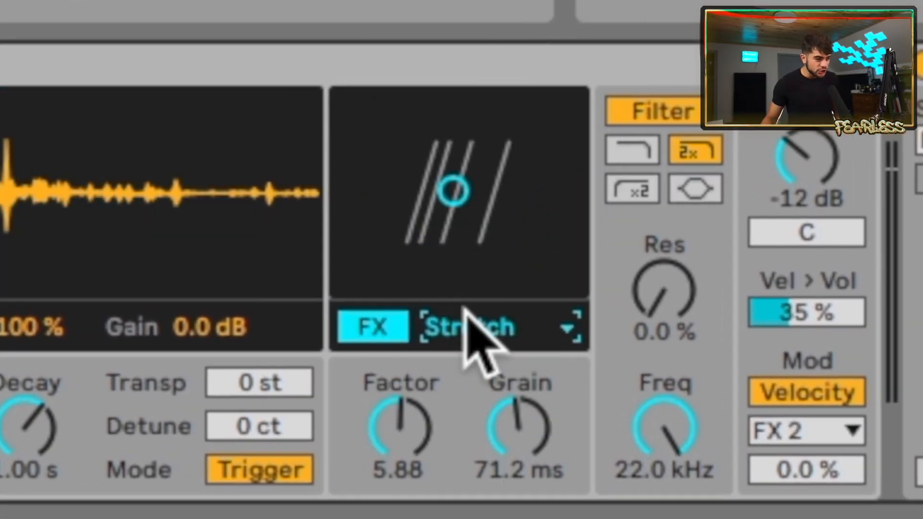
pyautogui.click(465, 314)
pyautogui.click(464, 38)
pyautogui.click(484, 313)
pyautogui.click(495, 74)
pyautogui.click(501, 314)
pyautogui.click(503, 111)
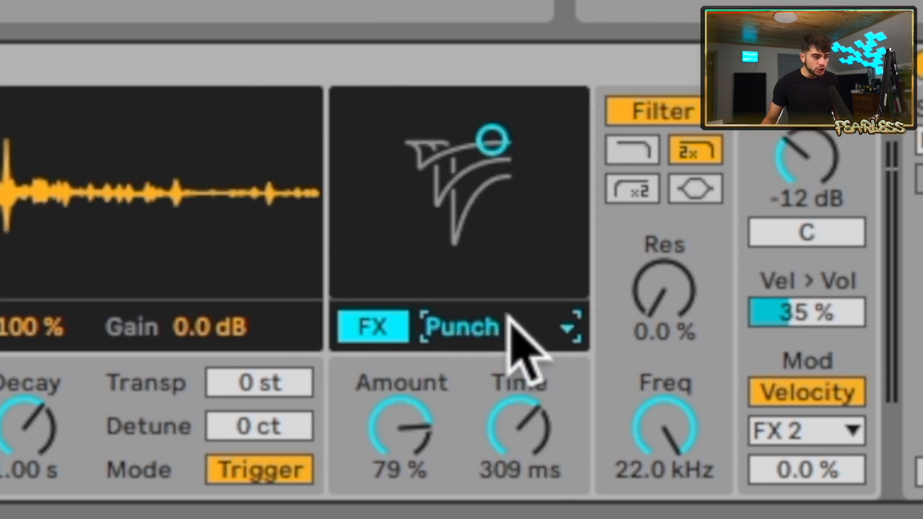
# Try the 8-Bit, FM, Ring Mod, Sub Osc and Noise effects in turn on the shaker sample.
pyautogui.click(510, 327)
pyautogui.click(481, 147)
pyautogui.click(529, 332)
pyautogui.click(481, 184)
pyautogui.click(515, 330)
pyautogui.click(500, 220)
pyautogui.click(528, 319)
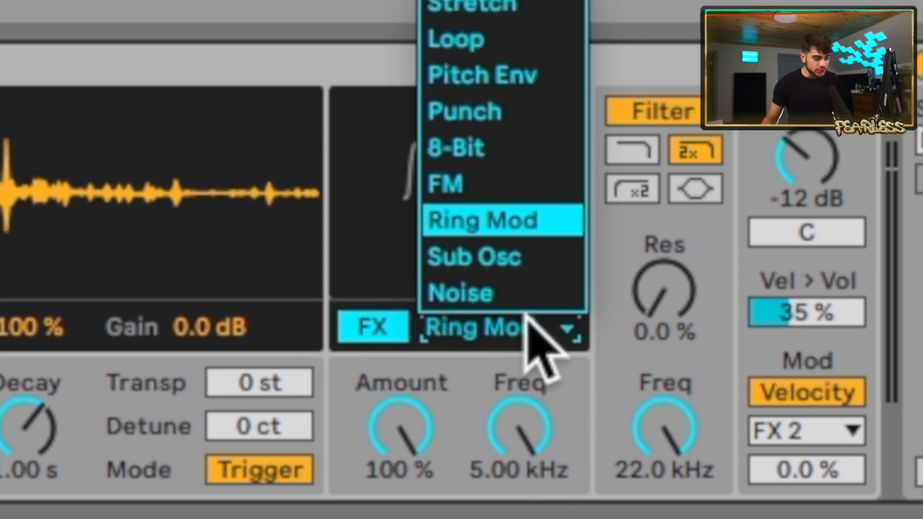
pyautogui.click(522, 258)
pyautogui.click(530, 328)
pyautogui.click(522, 294)
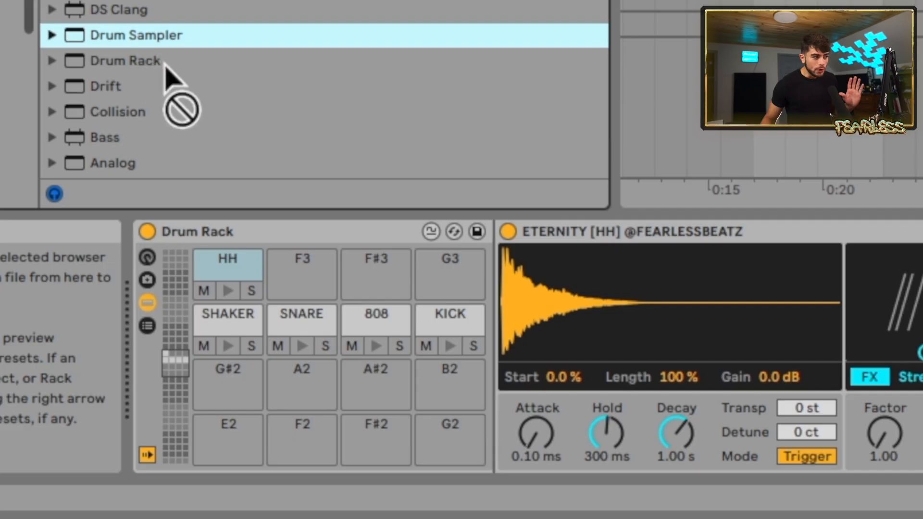
# Load a Drum Sampler onto the Drum Rack's F3 pad and make it the default device for dropped samples.
pyautogui.moveTo(165, 67); pyautogui.dragTo(306, 283)
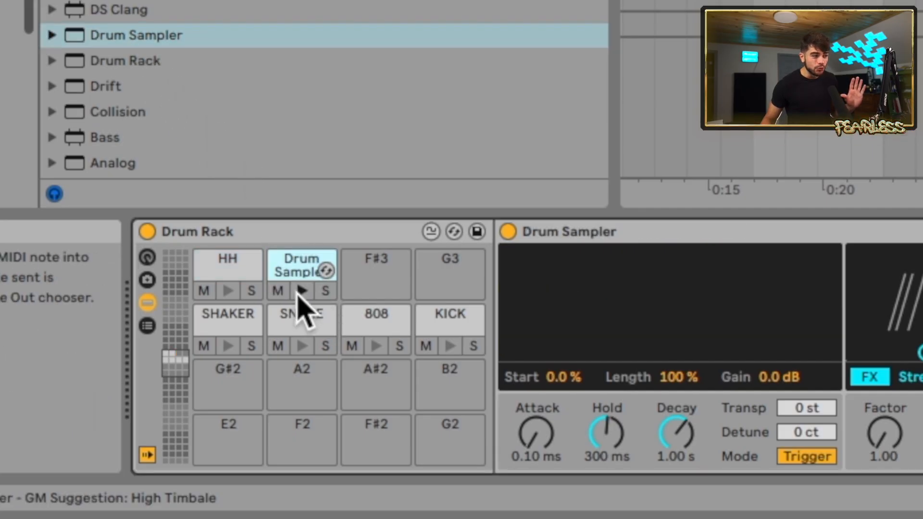
pyautogui.rightClick(304, 262)
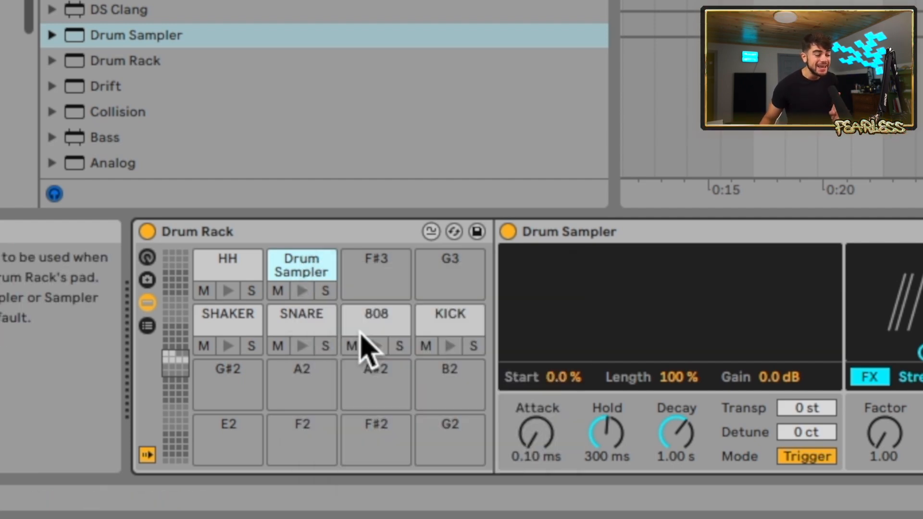
pyautogui.click(364, 331)
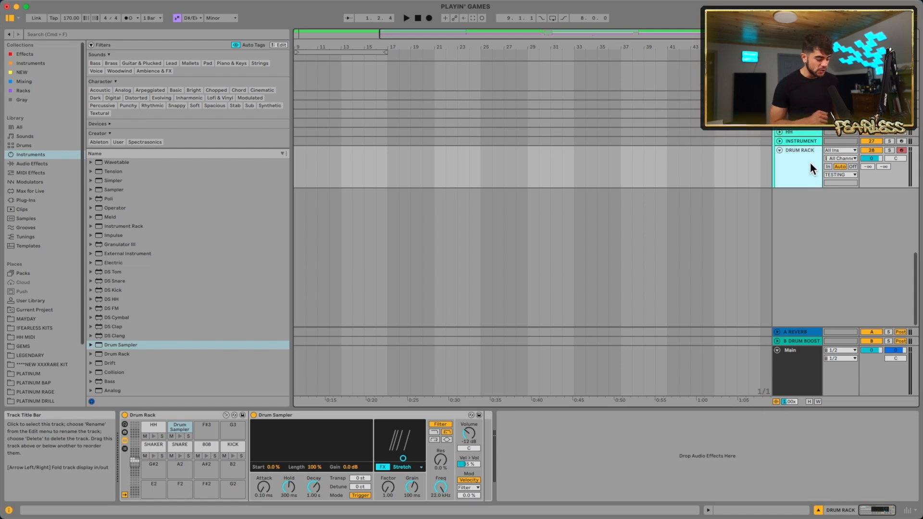
# Create a new MIDI track below the existing drum track and load an empty Drum Rack onto it.
pyautogui.press('super+shift+t')
pyautogui.click(129, 354)
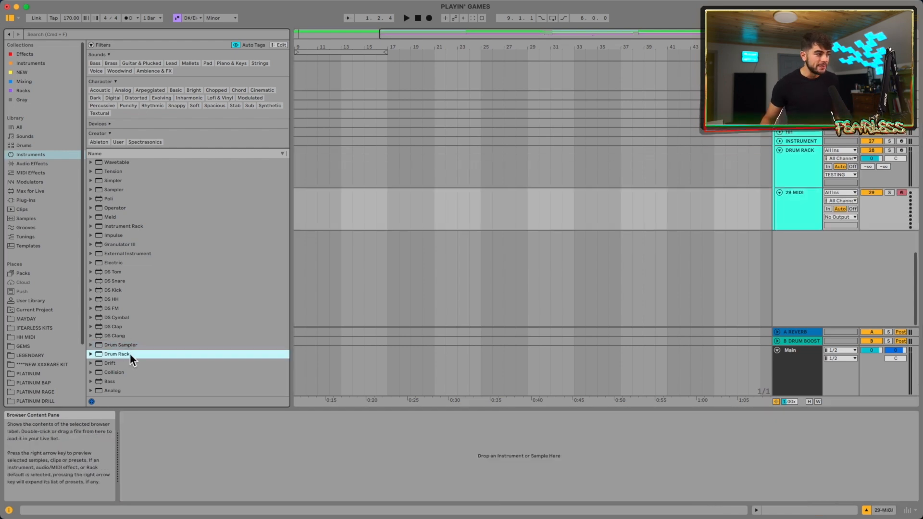
pyautogui.doubleClick(130, 354)
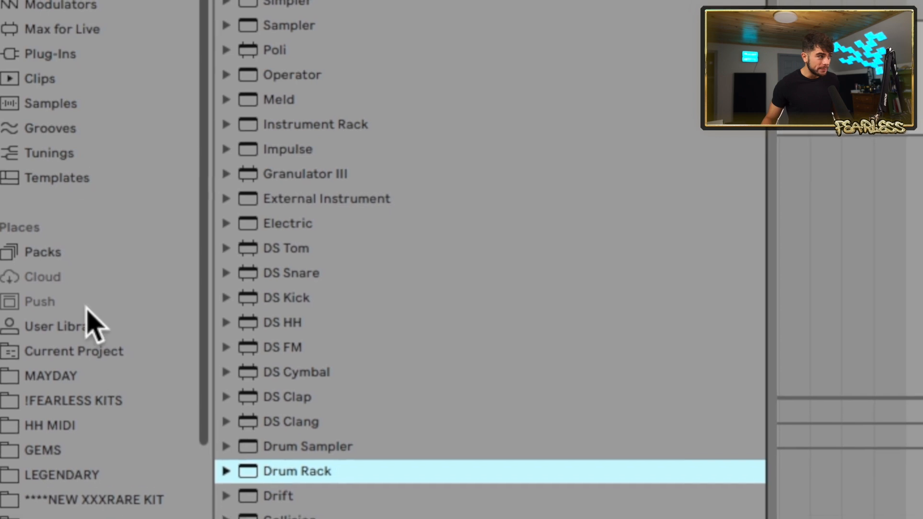
# Load Instrument 14.wav from the !FEARLESS KITS folder onto the new rack's A1 and F#1 pads.
pyautogui.click(72, 402)
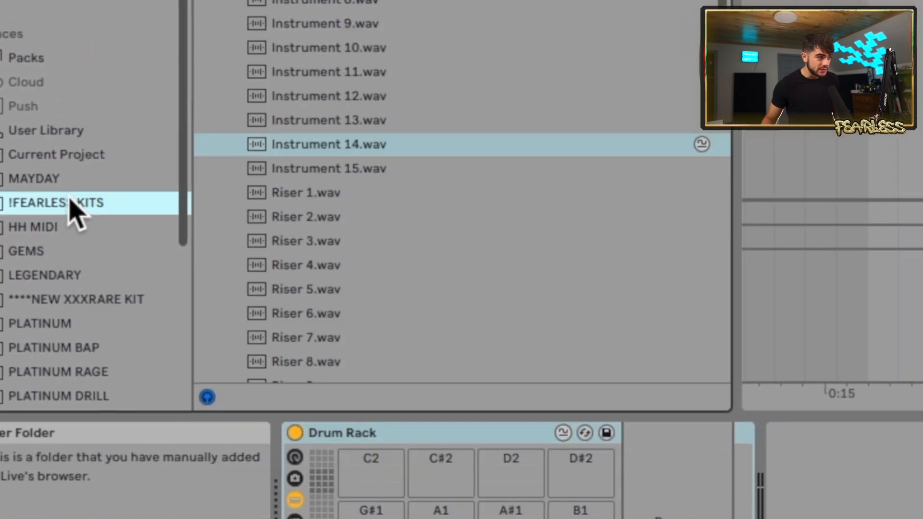
pyautogui.moveTo(369, 331); pyautogui.dragTo(369, 336)
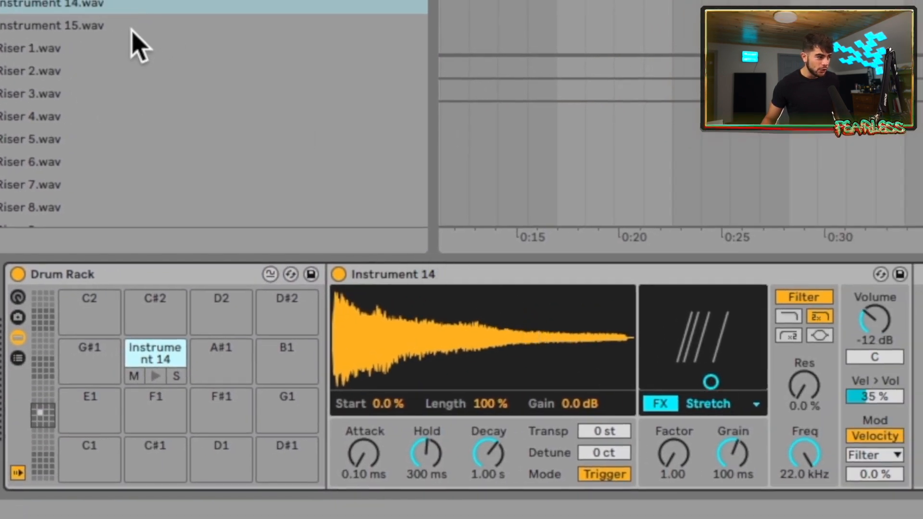
pyautogui.moveTo(132, 7); pyautogui.dragTo(212, 382)
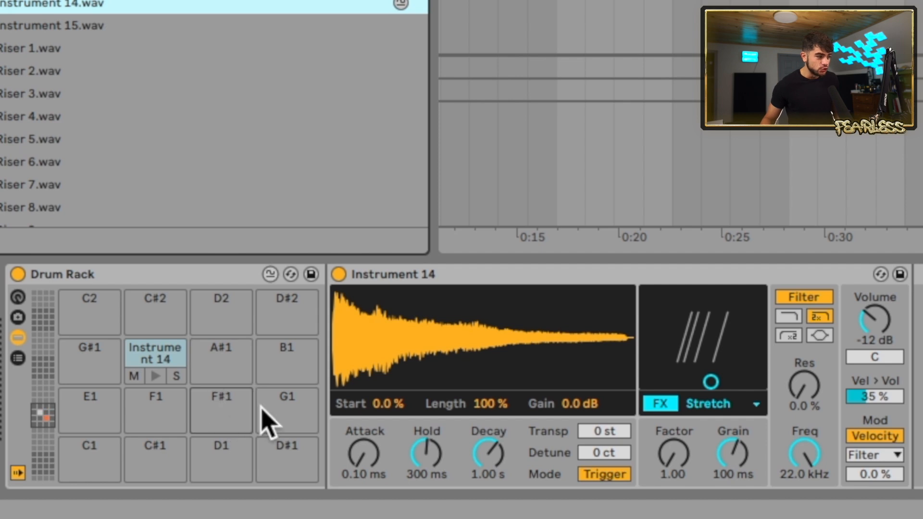
pyautogui.moveTo(262, 408); pyautogui.dragTo(262, 408)
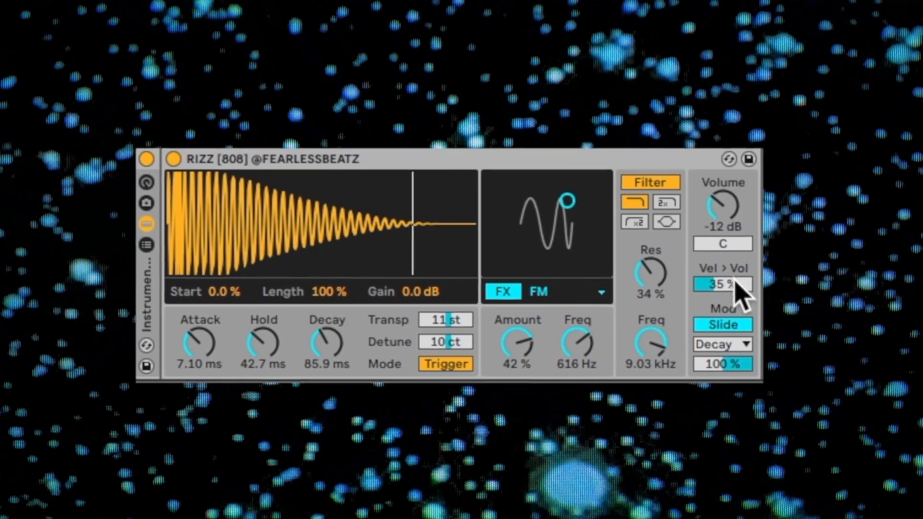
# Set the 808's velocity-to-volume amount to 30% and keep Slide as the modulation source.
pyautogui.moveTo(738, 293); pyautogui.dragTo(737, 258)
pyautogui.moveTo(529, 260)
pyautogui.mouseDown()
pyautogui.moveTo(529, 279)
pyautogui.moveTo(533, 269)
pyautogui.mouseUp()
pyautogui.click(537, 255)
pyautogui.click(534, 259)
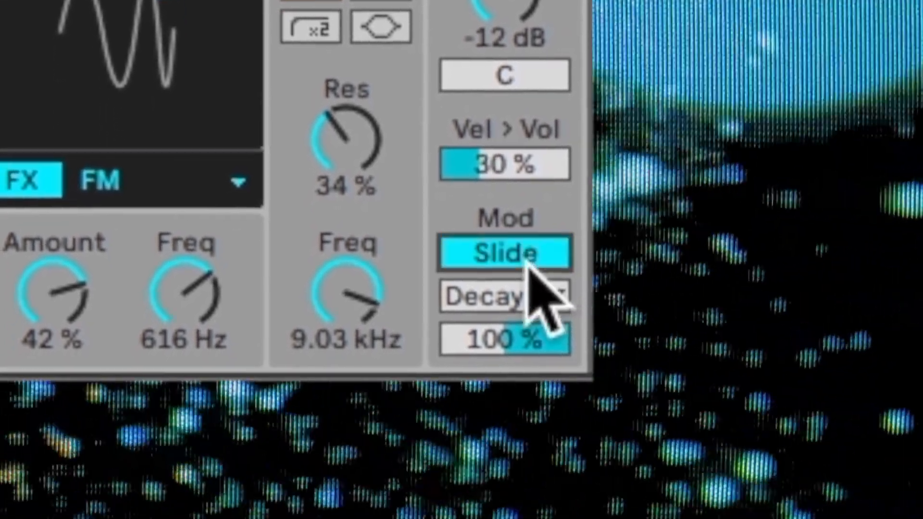
# Set the 808's Slide modulation target to Filter and reduce the modulation amount.
pyautogui.click(534, 300)
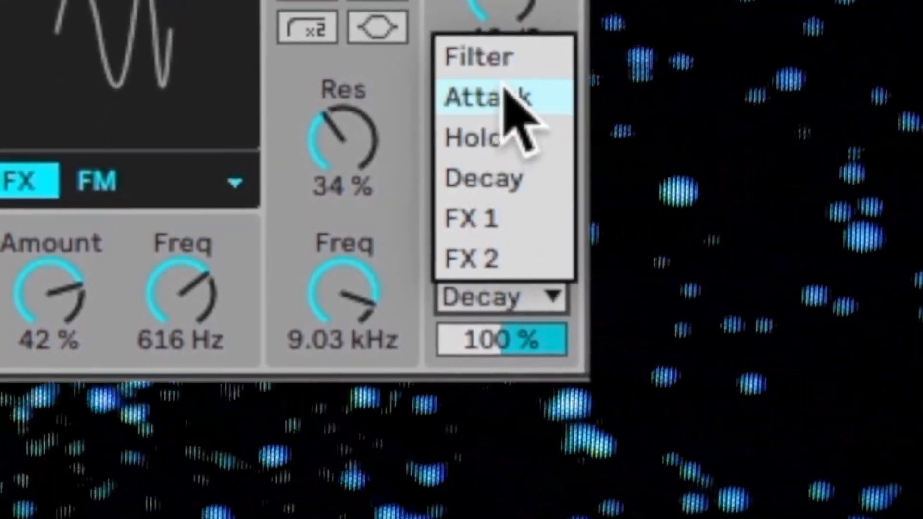
pyautogui.click(510, 60)
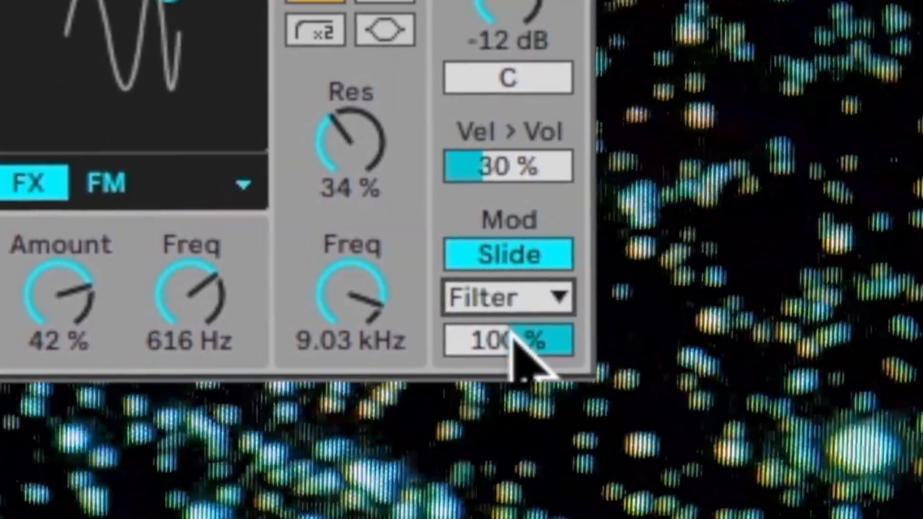
pyautogui.moveTo(509, 339); pyautogui.dragTo(509, 385)
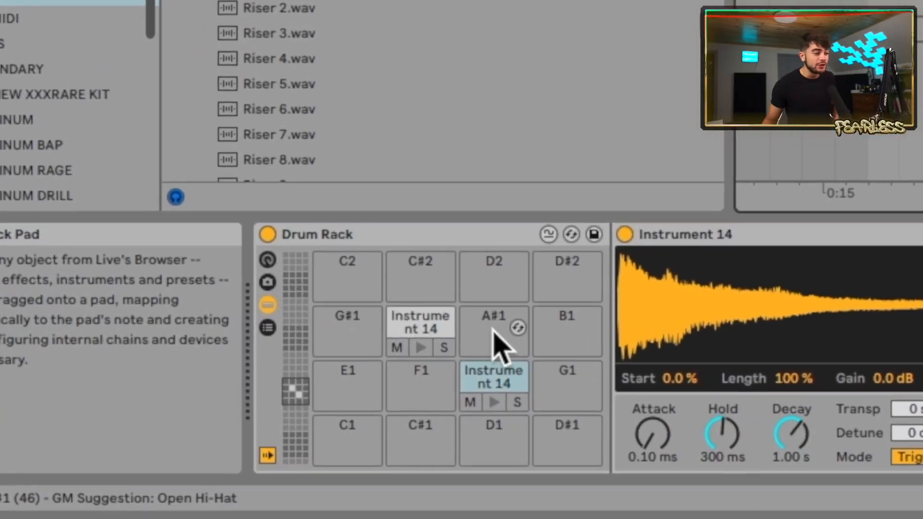
# Load Gun Shot 16.wav onto pad A#1, Instrument 14.wav onto pad B1 and Riser 6.wav onto pad F1.
pyautogui.click(239, 428)
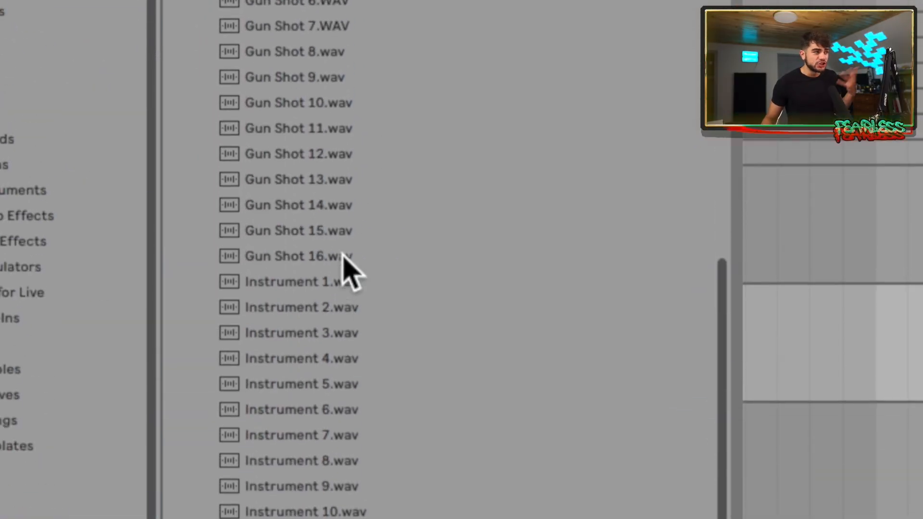
pyautogui.click(344, 256)
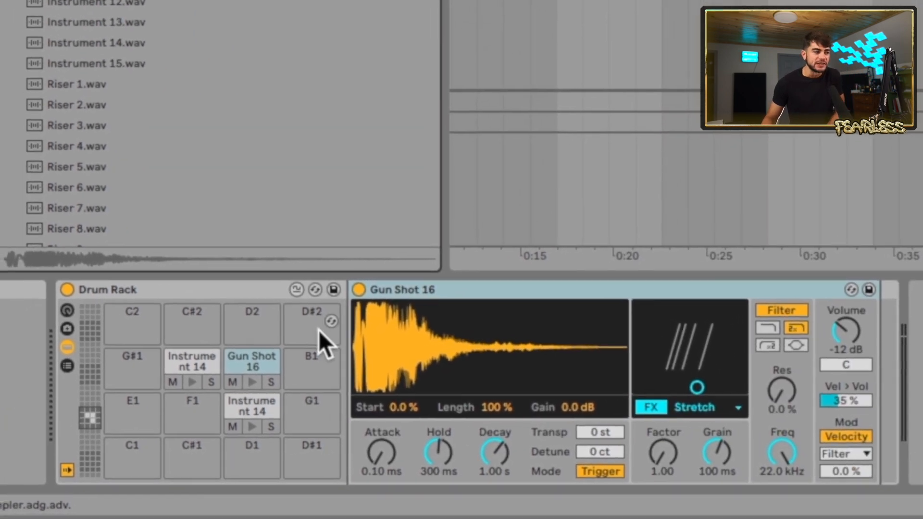
pyautogui.click(573, 332)
pyautogui.click(391, 255)
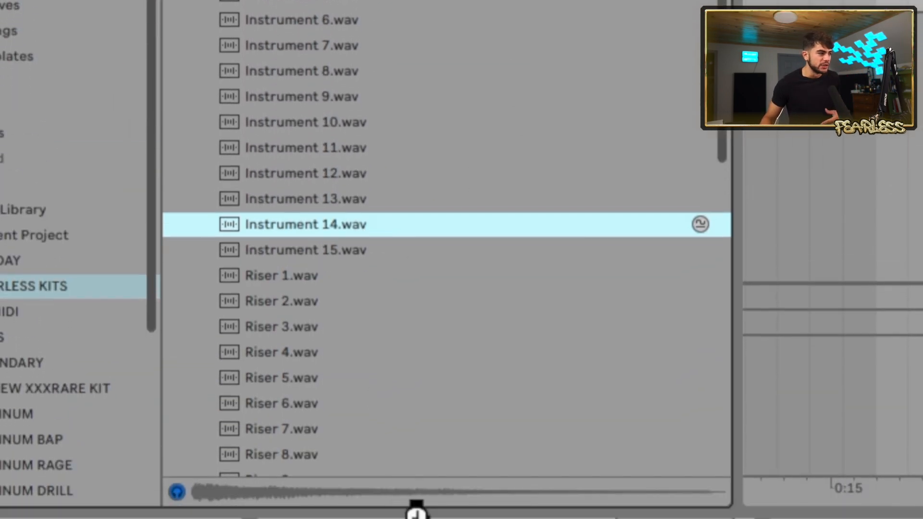
pyautogui.click(428, 391)
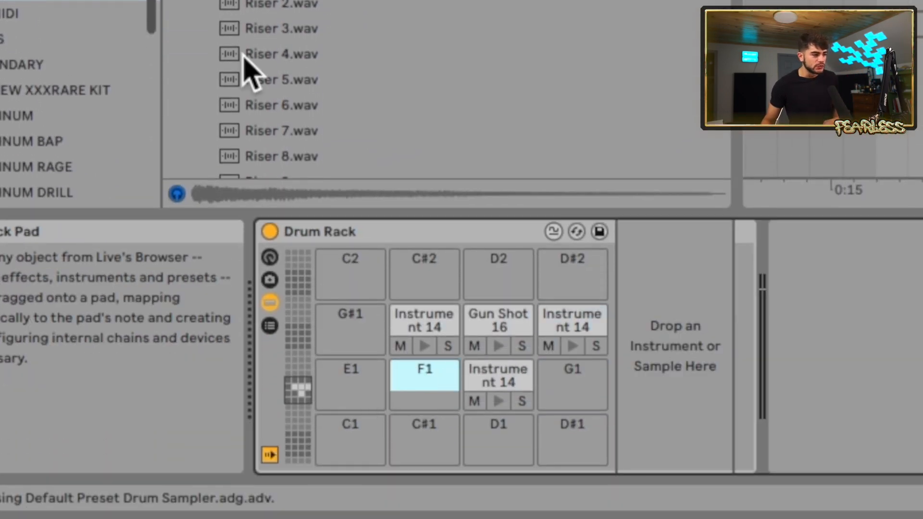
pyautogui.click(270, 107)
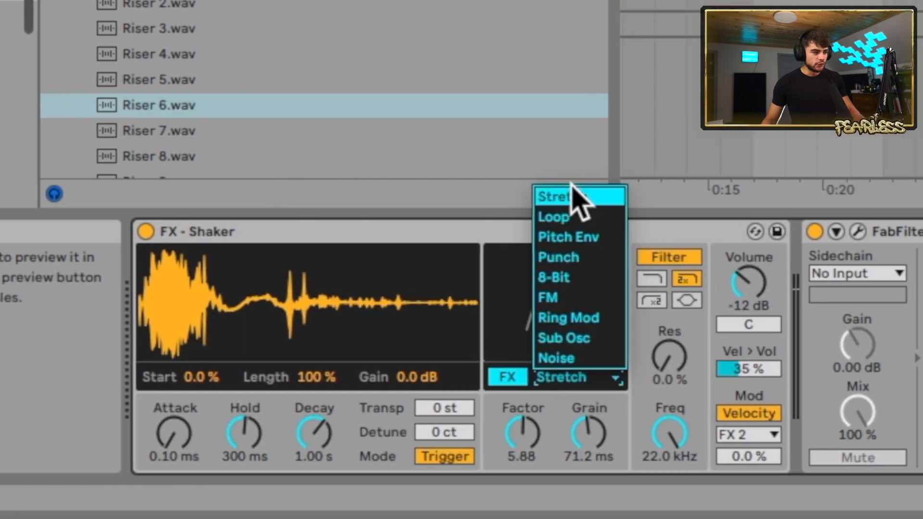
# Use the Stretch effect on the FX - Shaker sample and switch the effect off and on again.
pyautogui.click(575, 193)
pyautogui.click(522, 377)
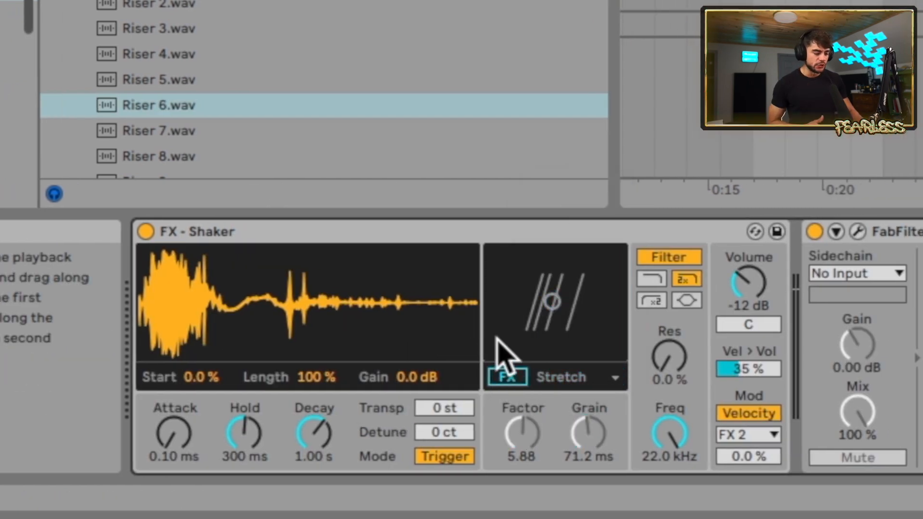
pyautogui.click(507, 377)
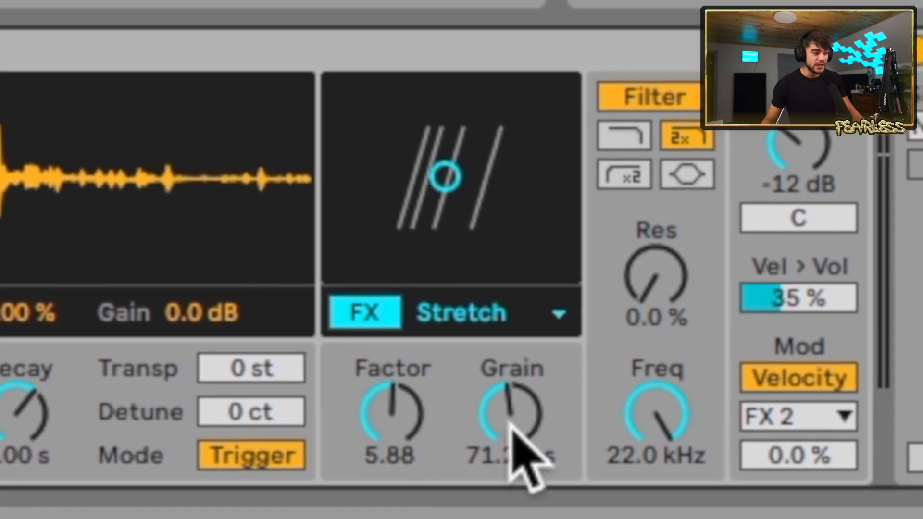
# Set the shaker's Stretch grain to 88.4 ms and its factor to 3.32.
pyautogui.click(590, 447)
pyautogui.moveTo(445, 177); pyautogui.dragTo(466, 176)
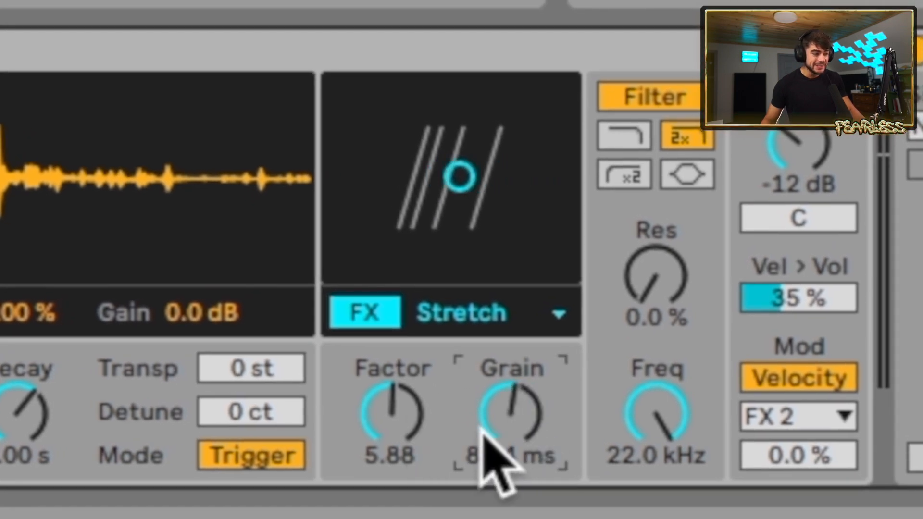
pyautogui.moveTo(391, 413); pyautogui.dragTo(392, 380)
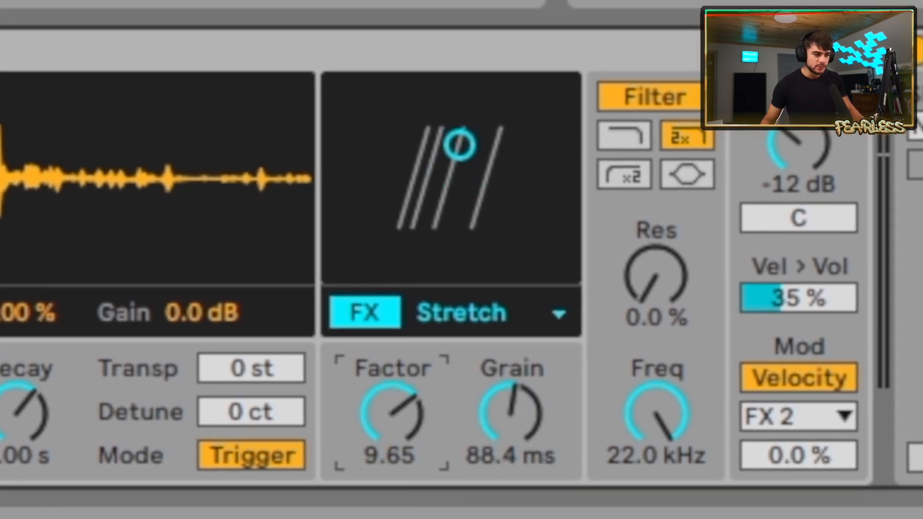
pyautogui.moveTo(392, 413); pyautogui.dragTo(392, 447)
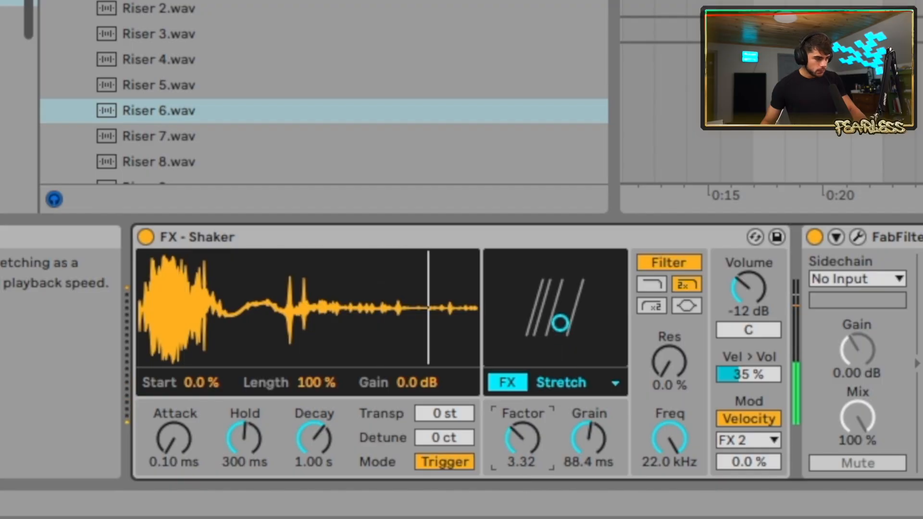
# Fine-tune the shaker's Stretch factor and grain size while it plays.
pyautogui.moveTo(522, 437); pyautogui.dragTo(521, 432)
pyautogui.moveTo(589, 438); pyautogui.dragTo(589, 419)
pyautogui.moveTo(514, 411); pyautogui.dragTo(514, 430)
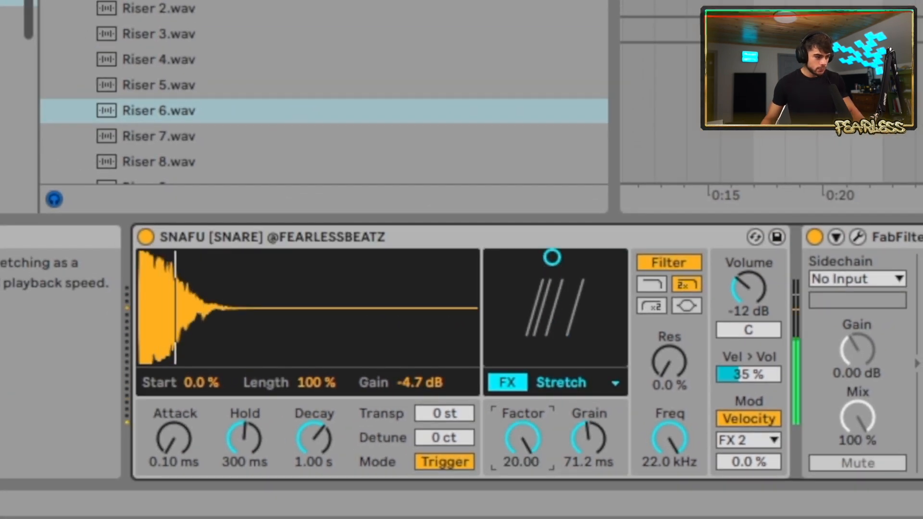
# Audition the Stretch effect on the snare, 808 and hi-hat samples with varied factor and grain settings.
pyautogui.moveTo(588, 439); pyautogui.dragTo(589, 419)
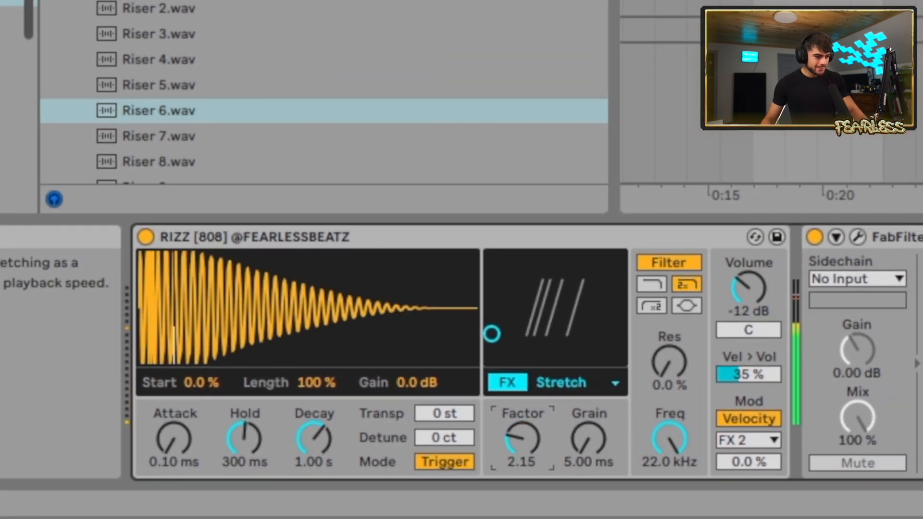
pyautogui.moveTo(523, 439); pyautogui.dragTo(523, 455)
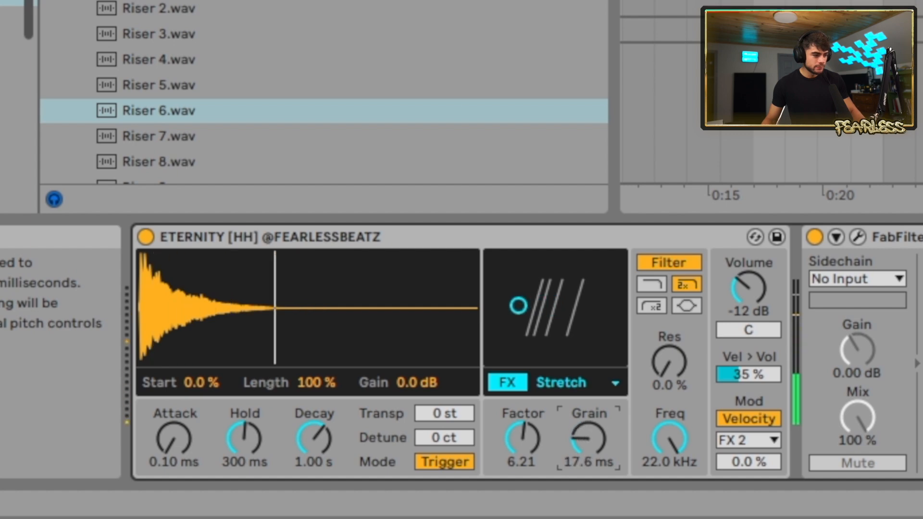
pyautogui.moveTo(588, 439); pyautogui.dragTo(588, 396)
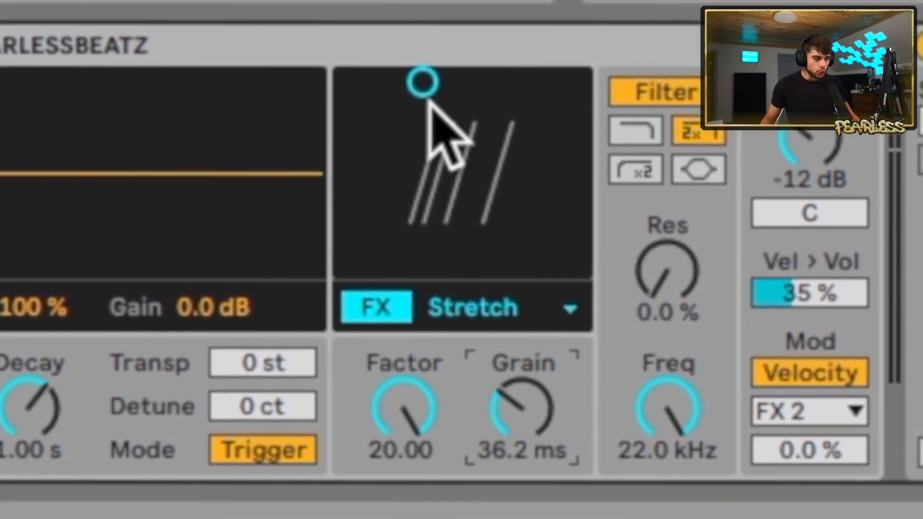
pyautogui.moveTo(405, 132); pyautogui.dragTo(375, 163)
# Switch the FX - Shaker sample's playback effect to Loop.
pyautogui.click(572, 313)
pyautogui.click(592, 225)
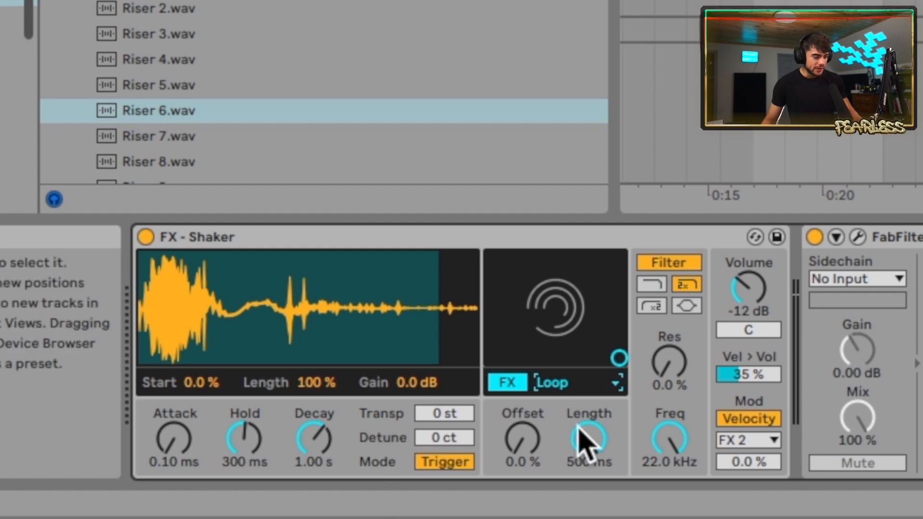
# Audition the Loop effect on the shaker, varying Length from 500 ms to 149 ms and Offset up to 38 %.
pyautogui.moveTo(525, 357); pyautogui.dragTo(619, 357)
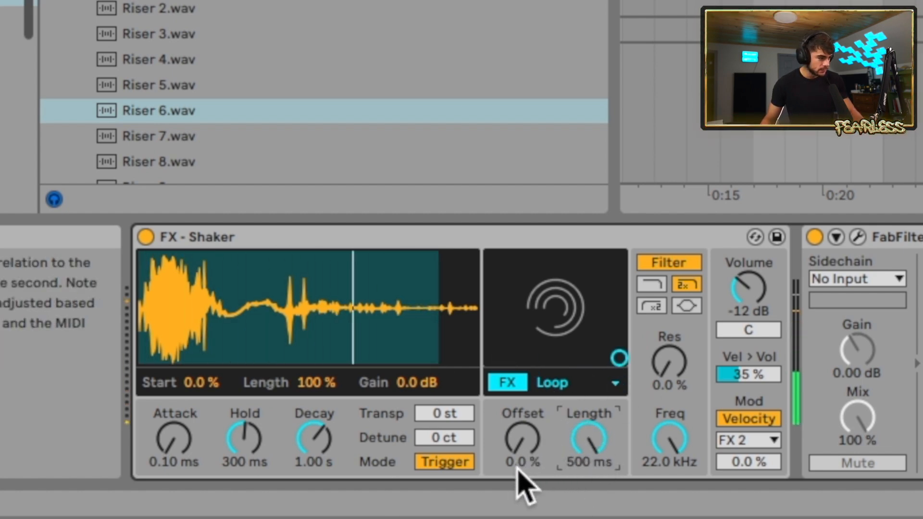
pyautogui.moveTo(614, 358); pyautogui.dragTo(558, 358)
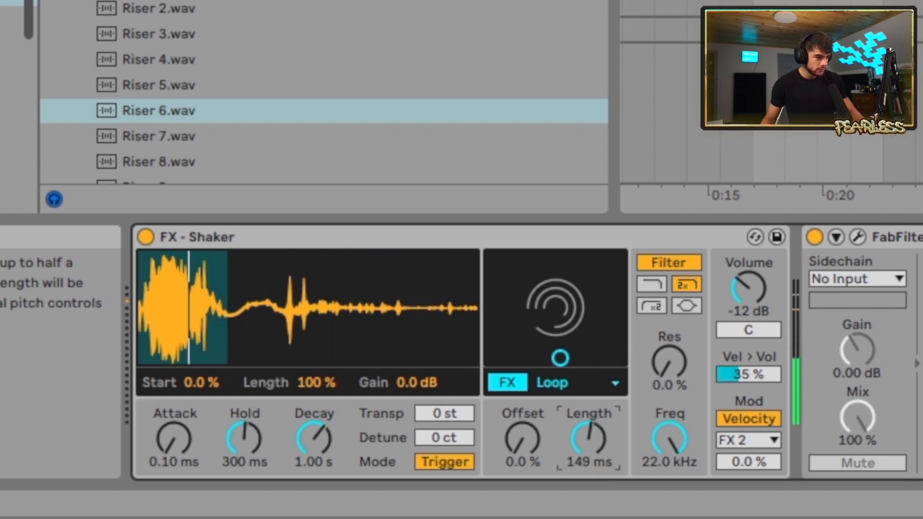
pyautogui.moveTo(506, 434); pyautogui.dragTo(505, 390)
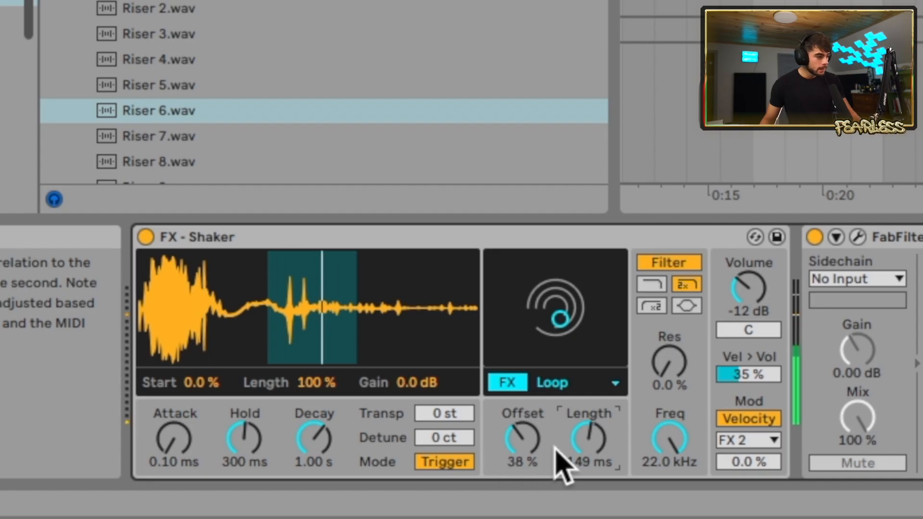
pyautogui.moveTo(561, 457); pyautogui.dragTo(523, 452)
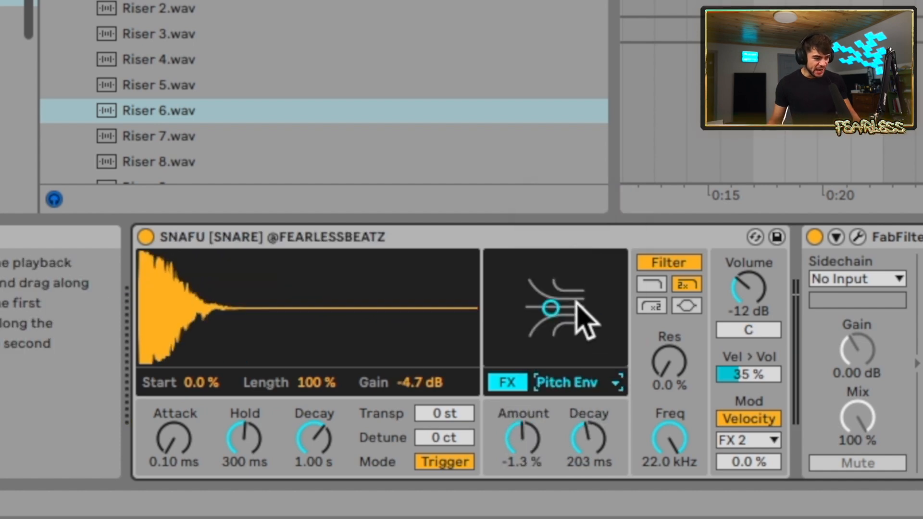
# Audition the Pitch Env effect on the snare and hi-hat, varying Amount between 9.5 % and 52 % and Decay up to 2.00 s.
pyautogui.moveTo(552, 305); pyautogui.dragTo(617, 283)
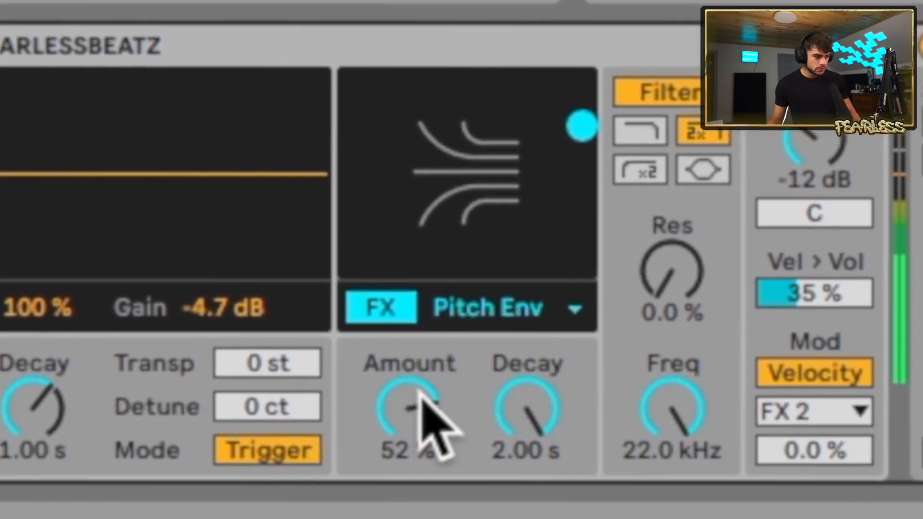
pyautogui.moveTo(428, 418); pyautogui.dragTo(428, 449)
pyautogui.moveTo(579, 244); pyautogui.dragTo(579, 164)
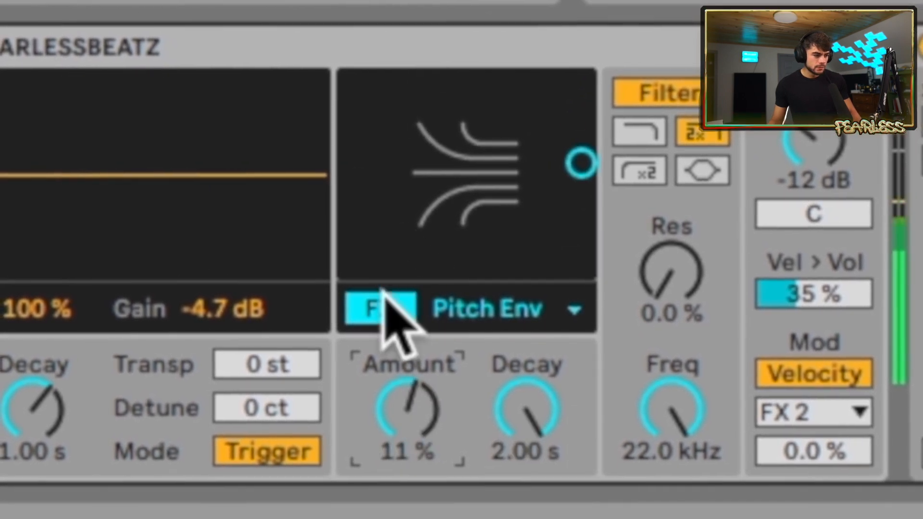
pyautogui.click(385, 308)
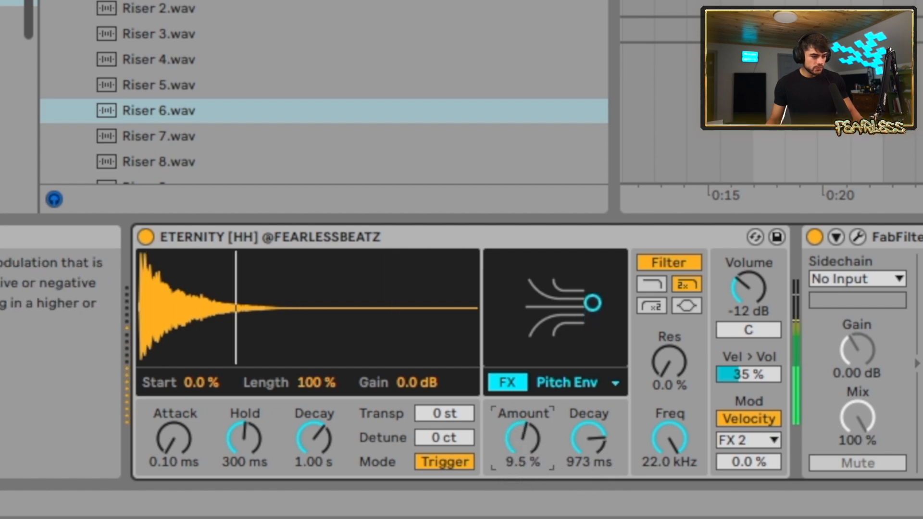
pyautogui.moveTo(589, 440)
pyautogui.mouseDown()
pyautogui.moveTo(589, 496)
pyautogui.moveTo(589, 430)
pyautogui.mouseUp()
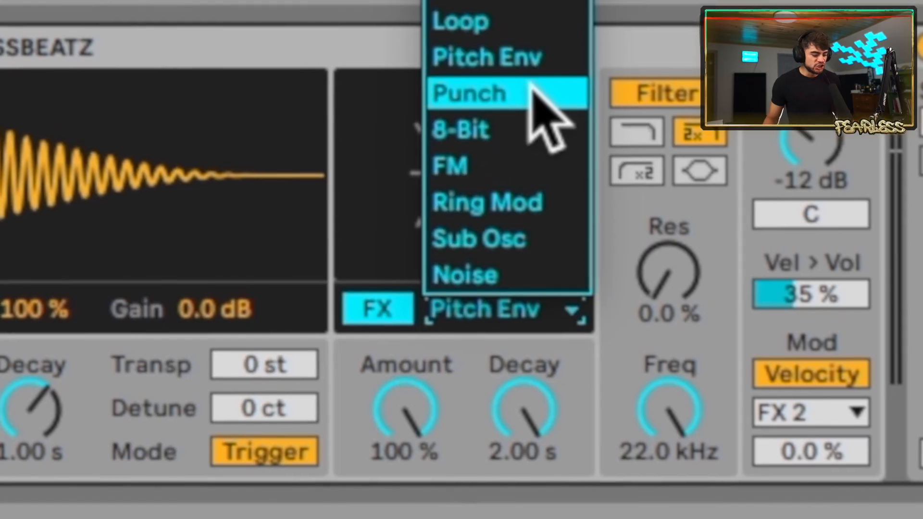
# Switch the RIZZ 808 to the Punch effect and audition Punch on the 808 and kick with varied amount and time.
pyautogui.click(529, 91)
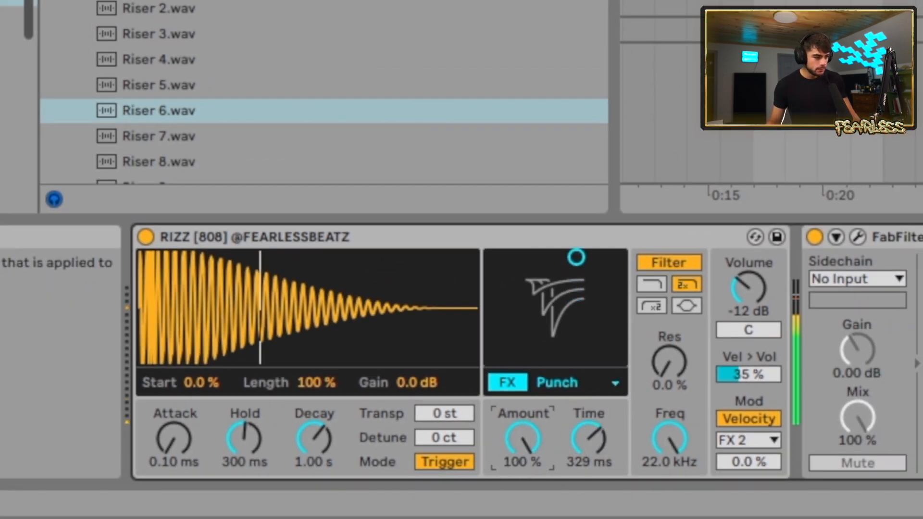
pyautogui.moveTo(531, 439)
pyautogui.mouseDown()
pyautogui.moveTo(530, 505)
pyautogui.moveTo(531, 439)
pyautogui.mouseUp()
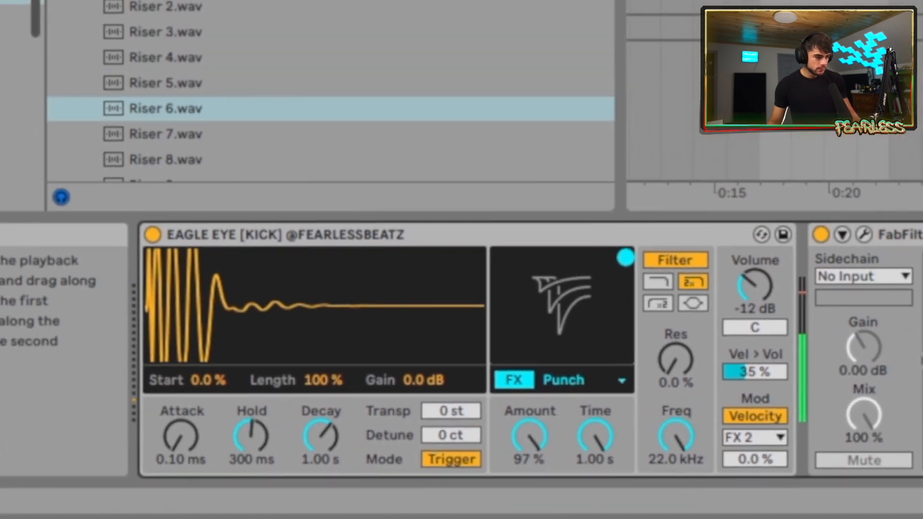
pyautogui.moveTo(578, 123); pyautogui.dragTo(421, 128)
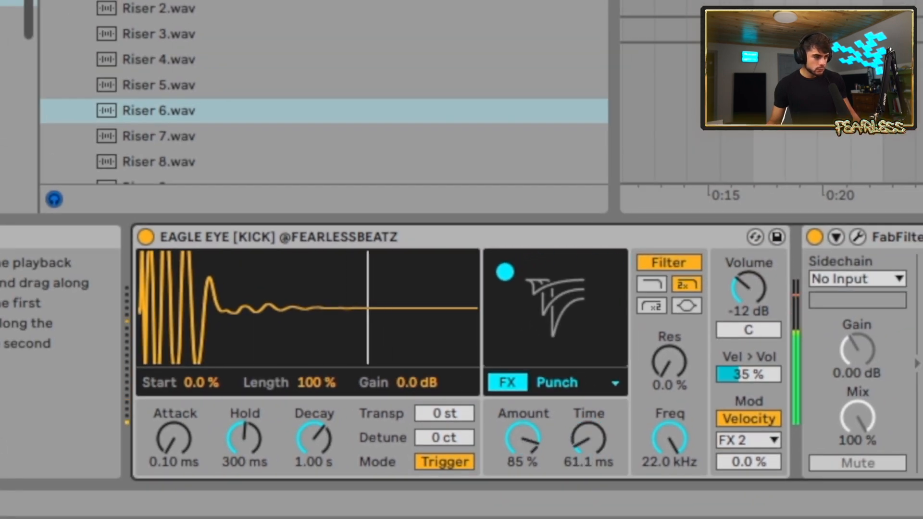
pyautogui.moveTo(505, 272); pyautogui.dragTo(514, 359)
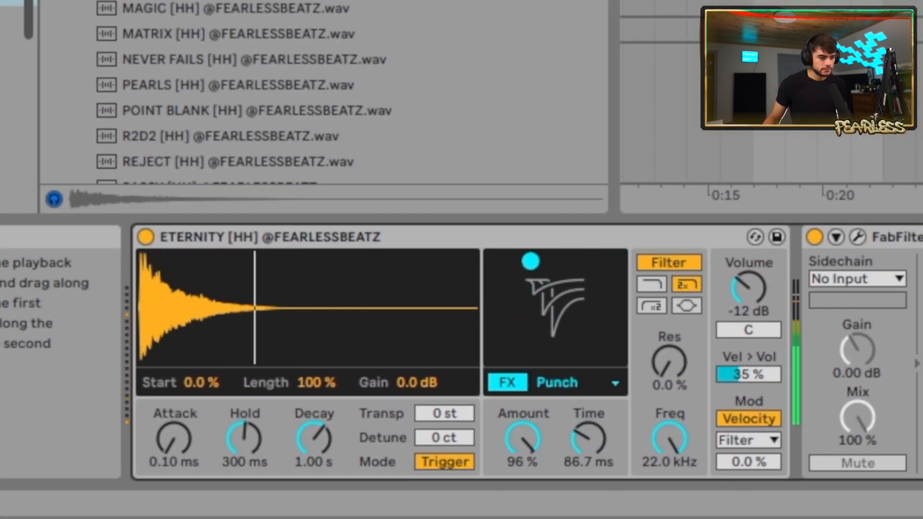
# Audition the Punch and 8-Bit effects on the ETERNITY hi-hat, varying the Punch settings and the 8-Bit rate.
pyautogui.moveTo(603, 287); pyautogui.dragTo(556, 327)
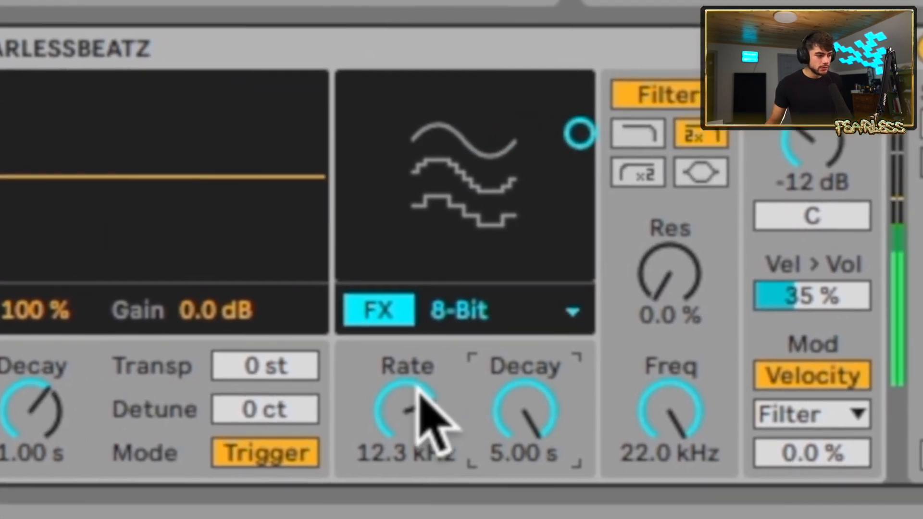
pyautogui.moveTo(418, 399)
pyautogui.mouseDown()
pyautogui.moveTo(417, 440)
pyautogui.moveTo(418, 382)
pyautogui.mouseUp()
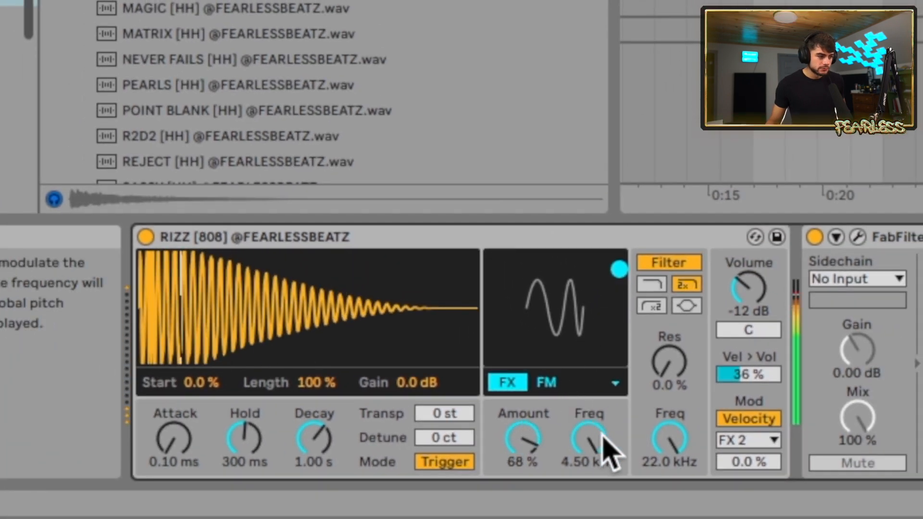
# Sweep the 808's FM frequency down from 4.50 kHz through 1.22 kHz and raise its FM amount above 68 %.
pyautogui.moveTo(589, 438); pyautogui.dragTo(589, 466)
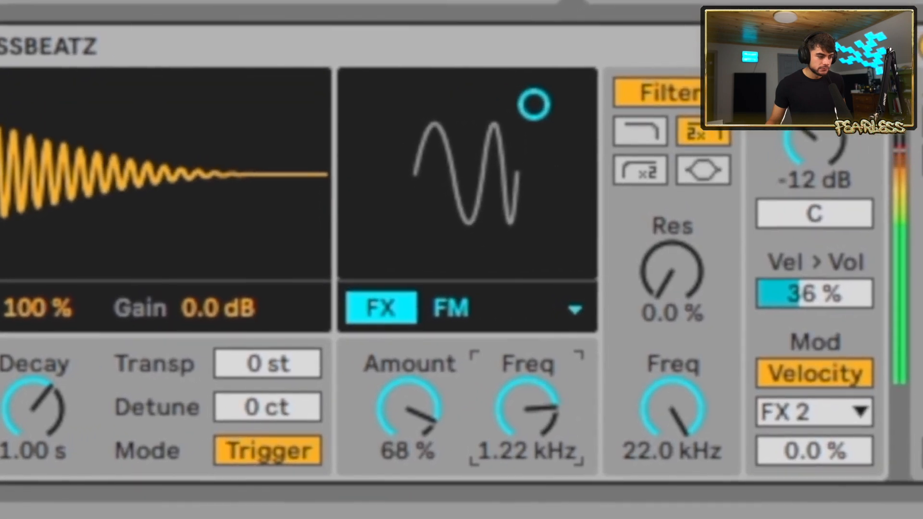
pyautogui.moveTo(527, 409); pyautogui.dragTo(526, 462)
pyautogui.moveTo(409, 409); pyautogui.dragTo(409, 375)
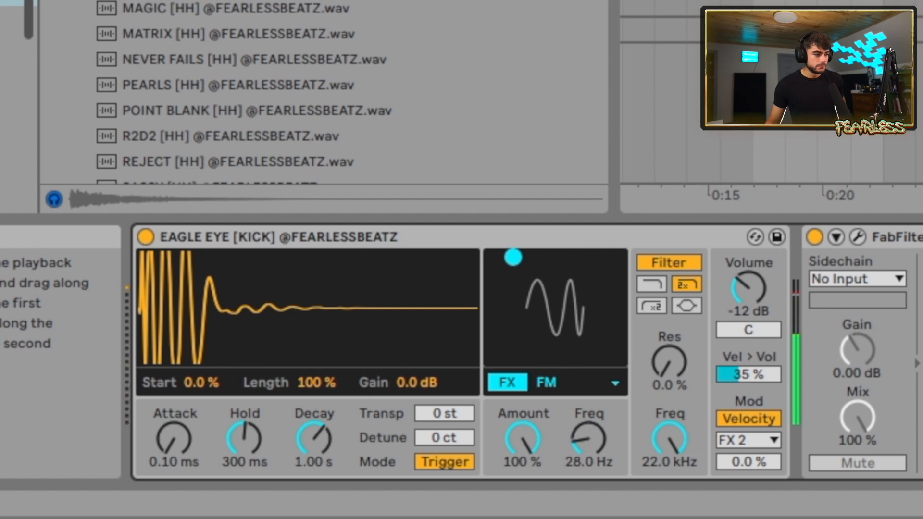
# Audition the FM effect on the kick, snare and hi-hat samples with varied amounts and frequencies.
pyautogui.moveTo(513, 257); pyautogui.dragTo(578, 303)
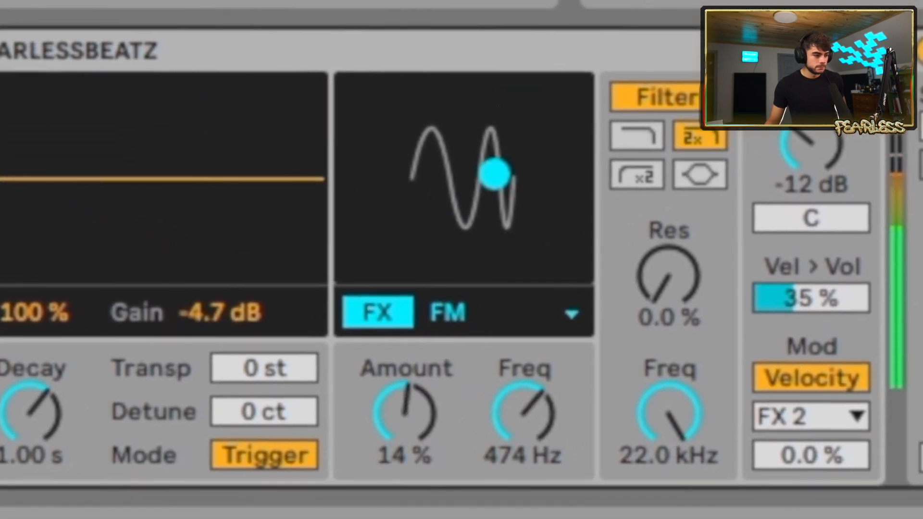
pyautogui.moveTo(495, 173); pyautogui.dragTo(579, 91)
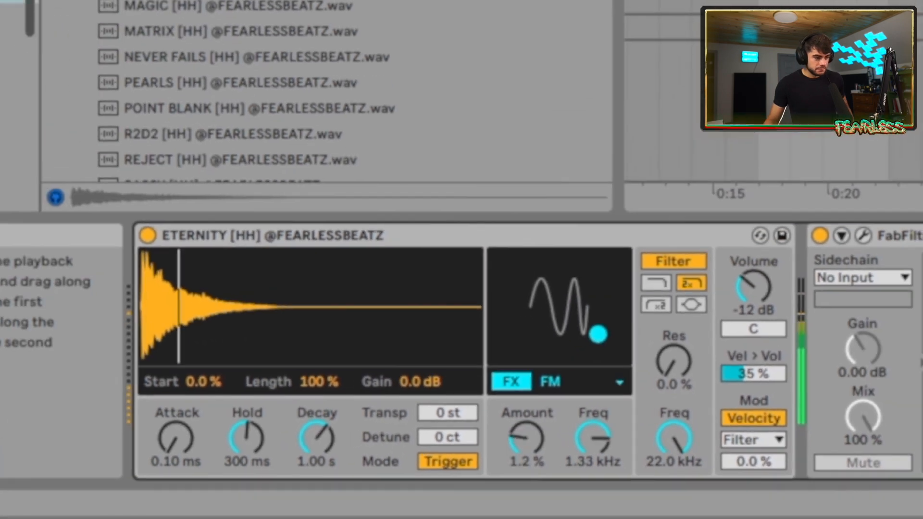
pyautogui.moveTo(597, 334); pyautogui.dragTo(619, 285)
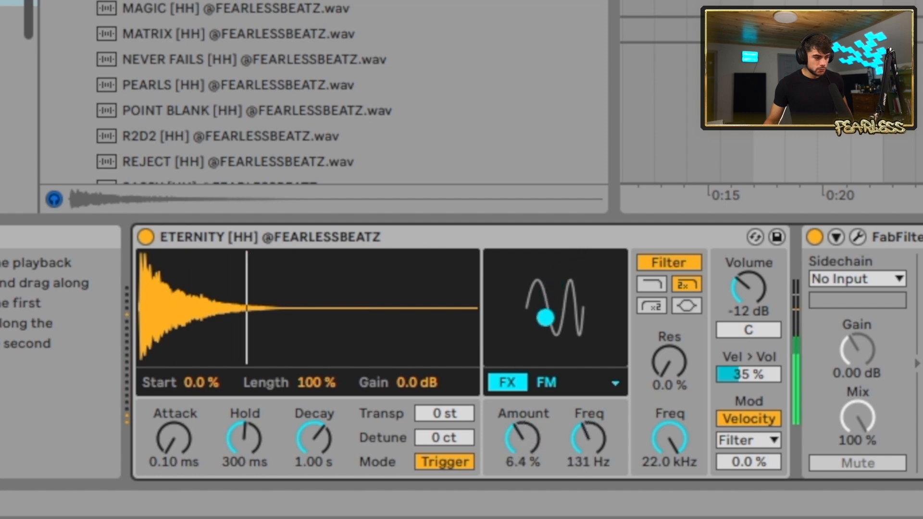
pyautogui.moveTo(508, 263); pyautogui.dragTo(567, 338)
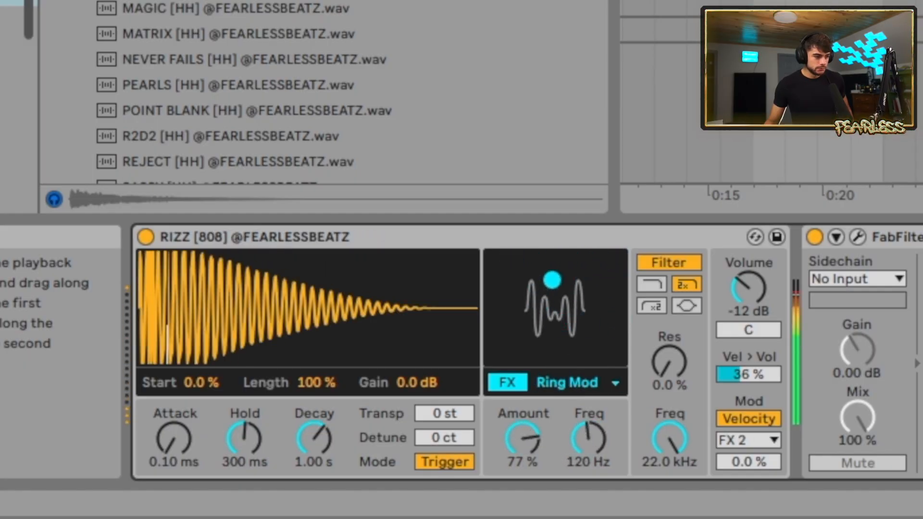
# Audition the Ring Mod effect on the 808 and Instrument 14, varying Amount up to 100 % and Freq between 1.16 Hz and 5.00 kHz.
pyautogui.moveTo(516, 304); pyautogui.dragTo(619, 260)
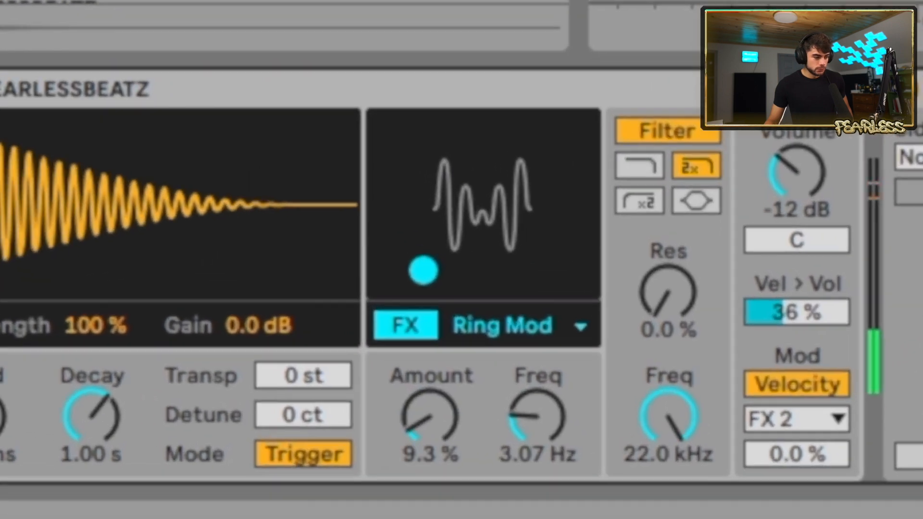
pyautogui.moveTo(582, 89)
pyautogui.mouseDown()
pyautogui.moveTo(396, 89)
pyautogui.moveTo(579, 85)
pyautogui.mouseUp()
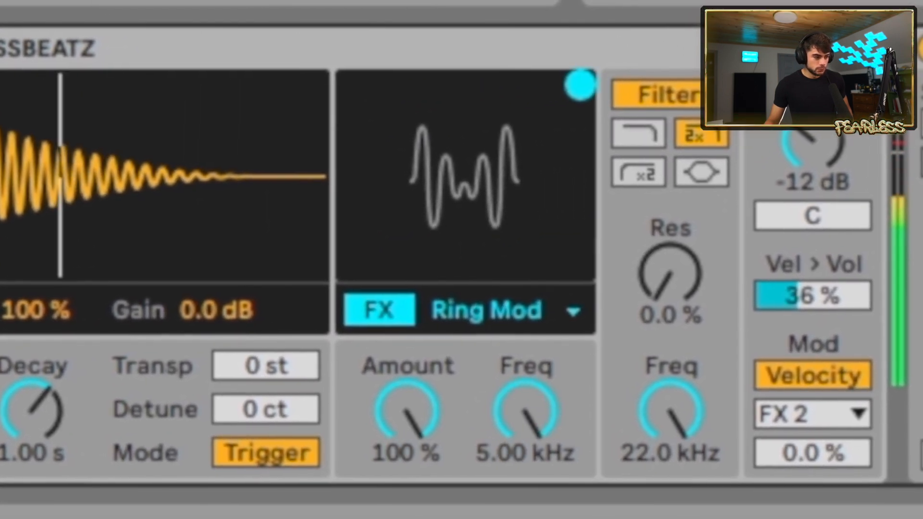
pyautogui.moveTo(538, 379); pyautogui.dragTo(538, 439)
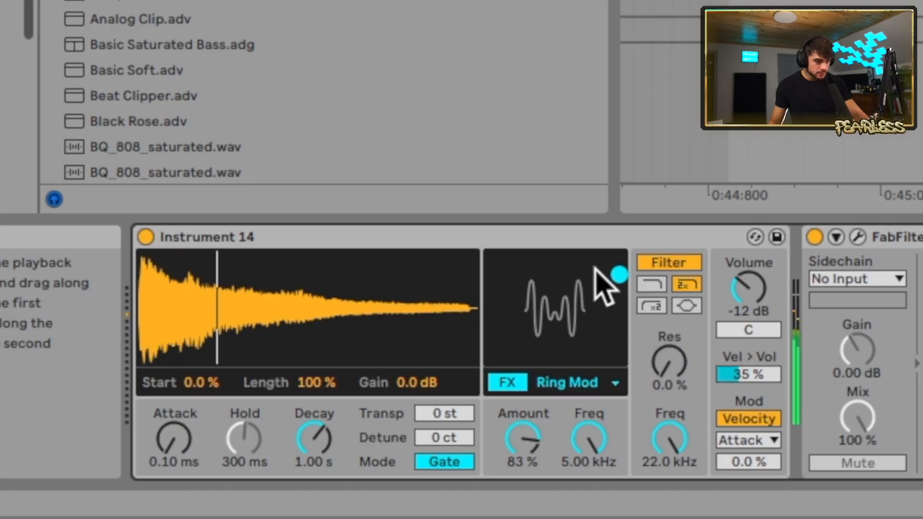
pyautogui.moveTo(620, 257); pyautogui.dragTo(508, 275)
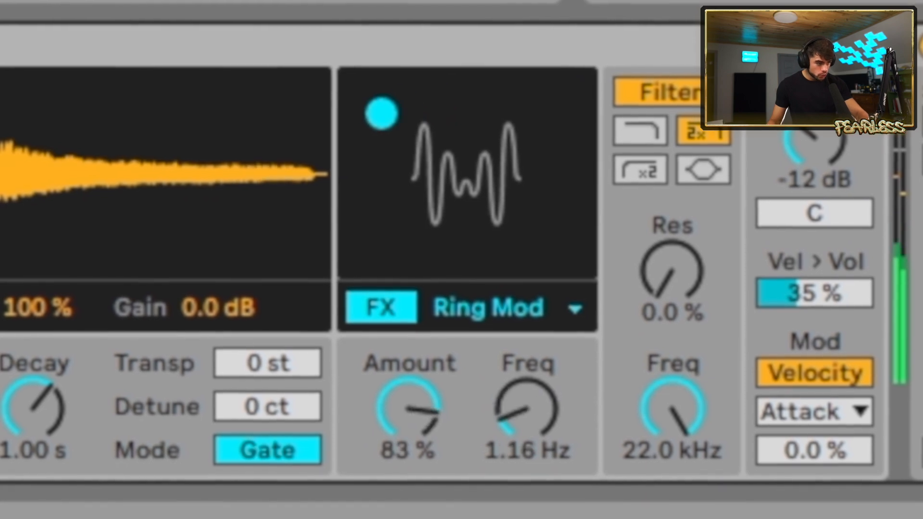
pyautogui.moveTo(381, 114); pyautogui.dragTo(580, 91)
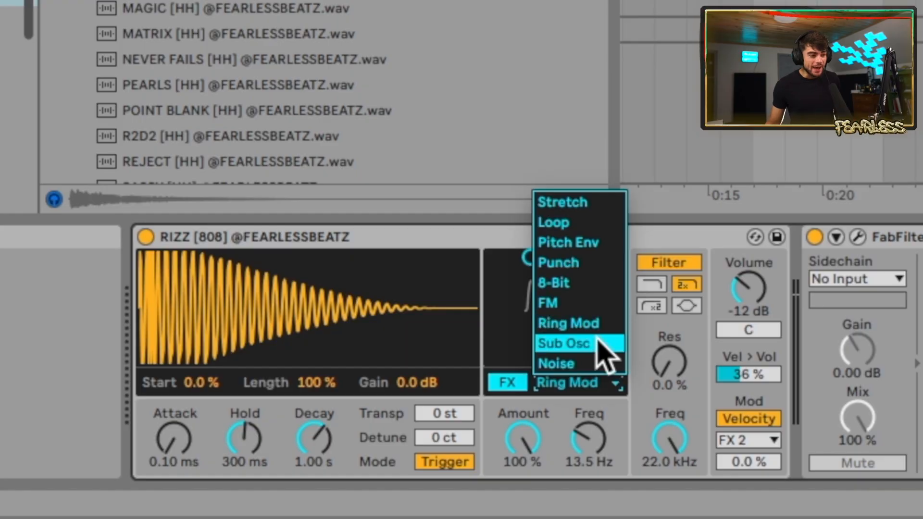
# Switch the 808 to the Sub Osc effect at 100 % and 33.1 Hz, and toggle the effect to compare the sound.
pyautogui.click(598, 346)
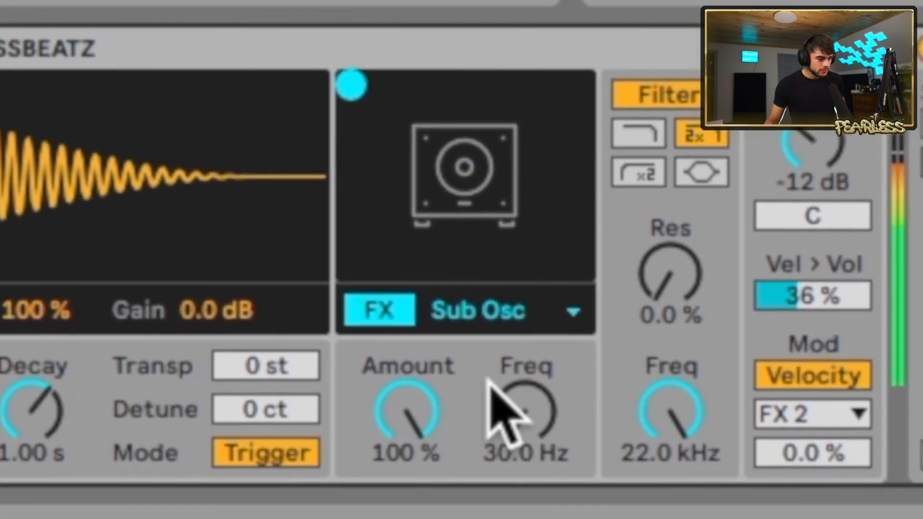
pyautogui.moveTo(567, 420); pyautogui.dragTo(563, 438)
pyautogui.moveTo(371, 355); pyautogui.dragTo(395, 213)
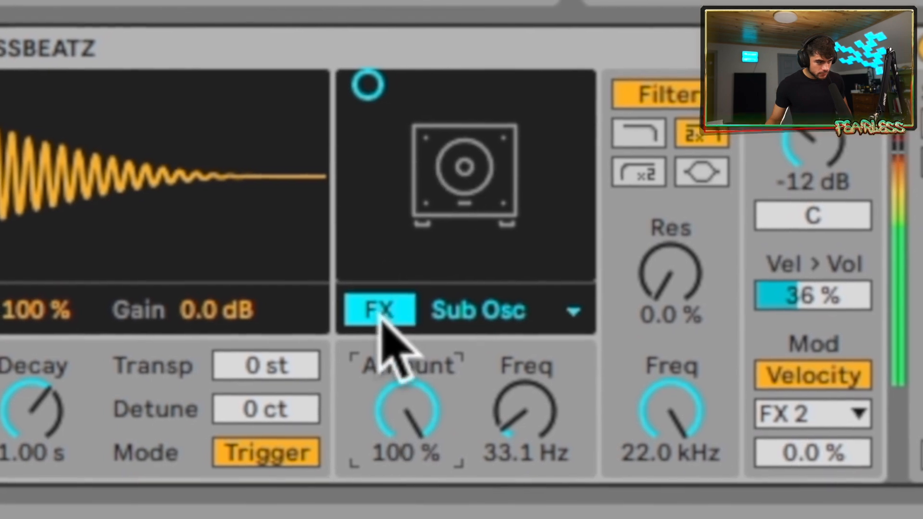
pyautogui.click(383, 300)
pyautogui.click(383, 301)
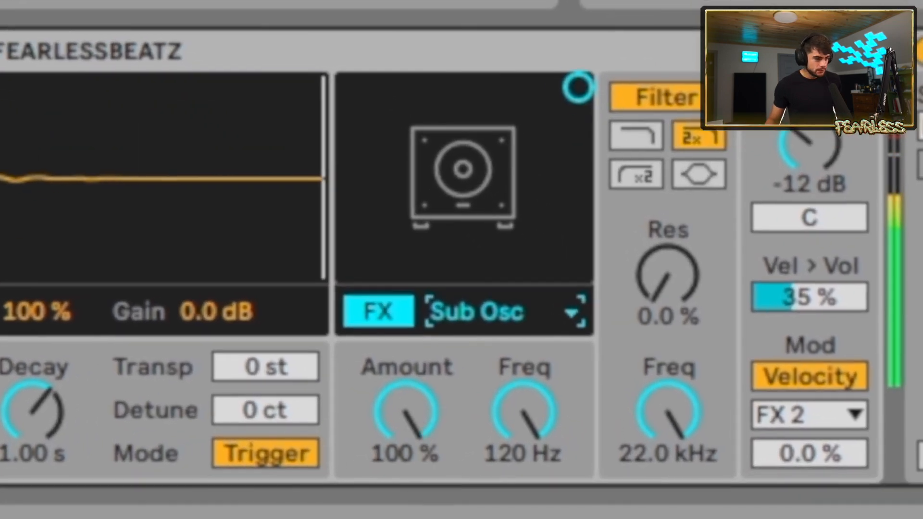
# Vary the Sub Osc amount and frequency on the EAGLE EYE kick while it plays.
pyautogui.moveTo(501, 431)
pyautogui.mouseDown()
pyautogui.moveTo(500, 447)
pyautogui.moveTo(501, 431)
pyautogui.mouseUp()
pyautogui.moveTo(577, 431); pyautogui.dragTo(577, 452)
pyautogui.moveTo(526, 408); pyautogui.dragTo(526, 374)
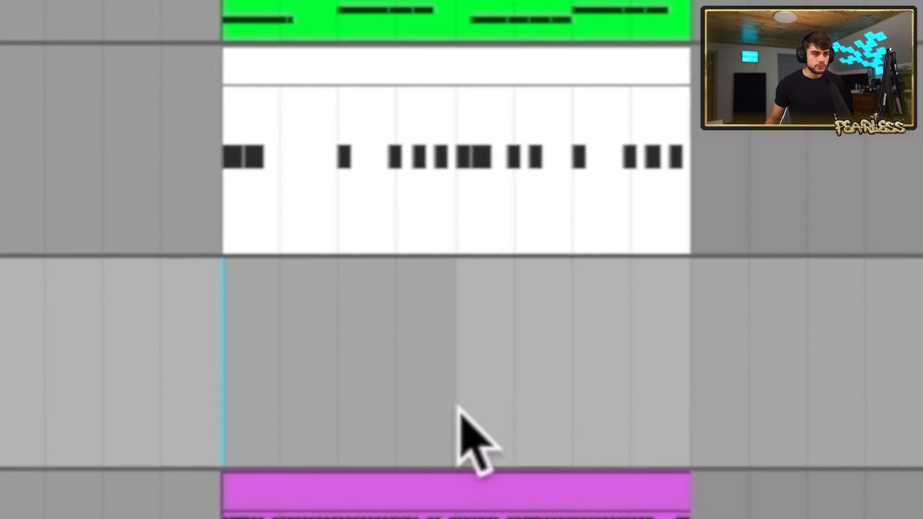
# Capture the kick as audio on the empty track below it and adjust that clip's gain to about 13.6 dB.
pyautogui.press('F9')
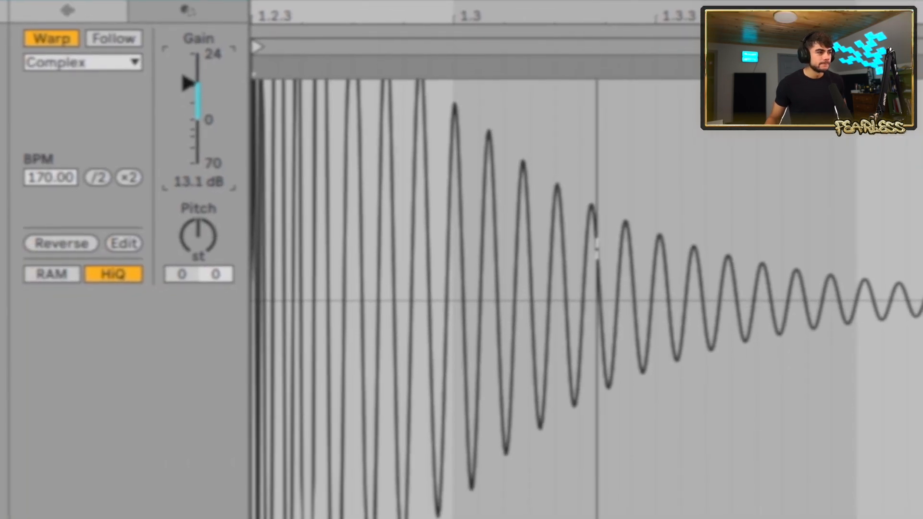
pyautogui.moveTo(189, 86); pyautogui.dragTo(189, 91)
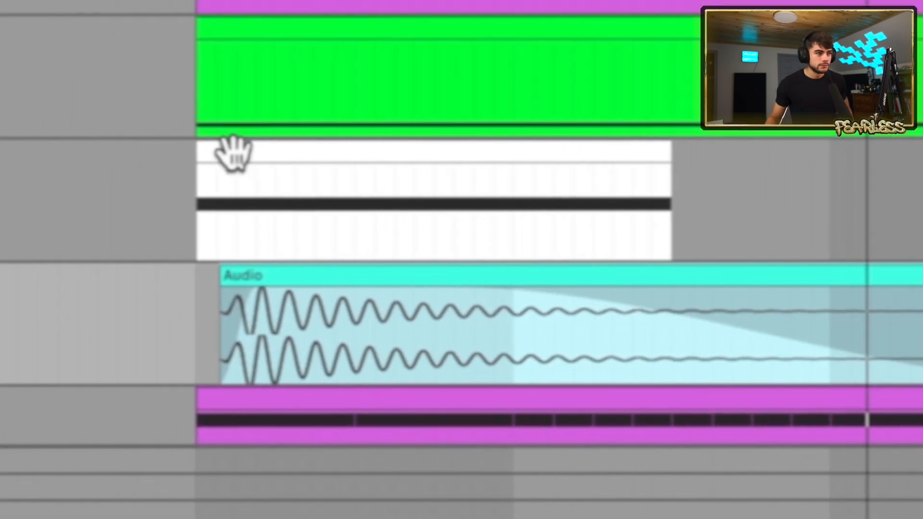
pyautogui.click(236, 150)
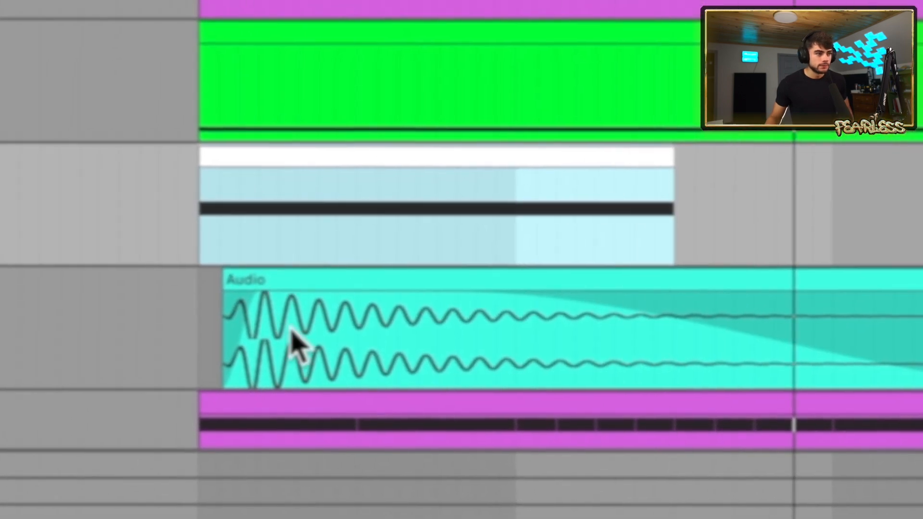
pyautogui.click(292, 310)
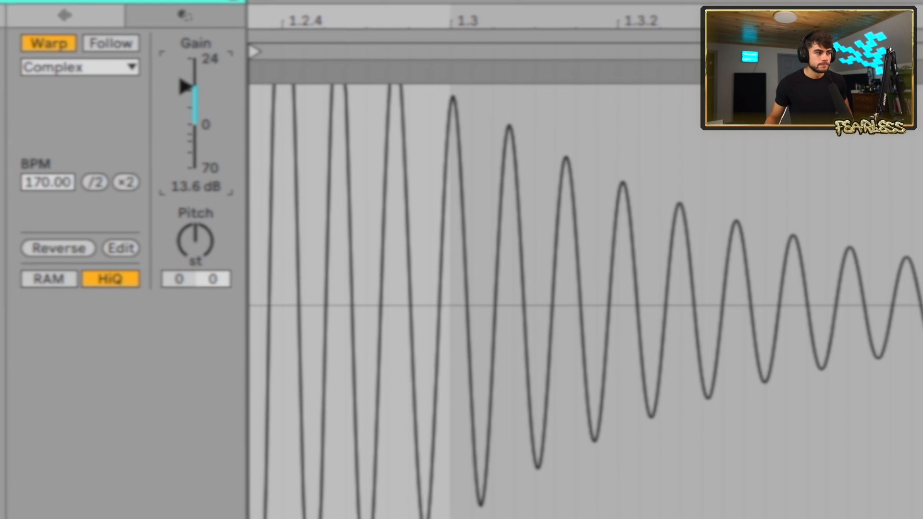
pyautogui.moveTo(186, 87); pyautogui.dragTo(185, 84)
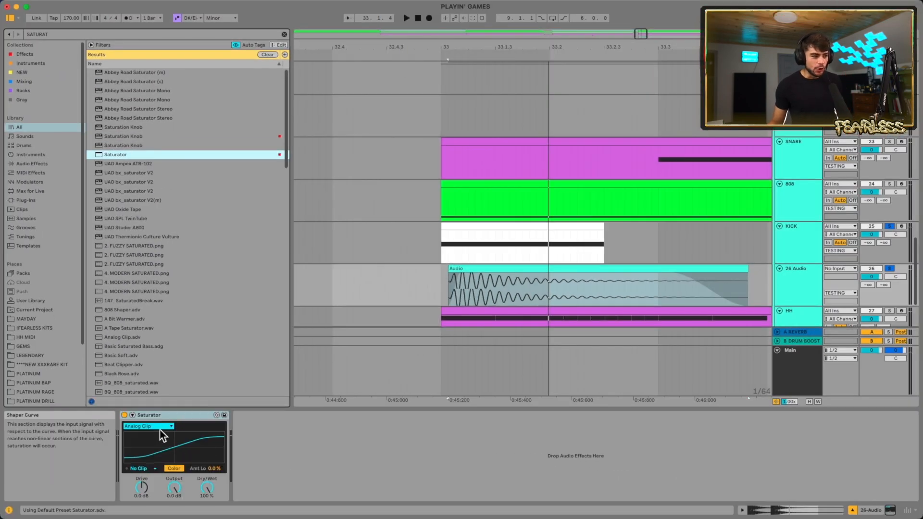
# Set the Saturator on the audio clip's track to Bass Shaper with a -7.0 dB threshold, Soft Clip and 2.9 dB drive, and shape its Color curve.
pyautogui.click(160, 428)
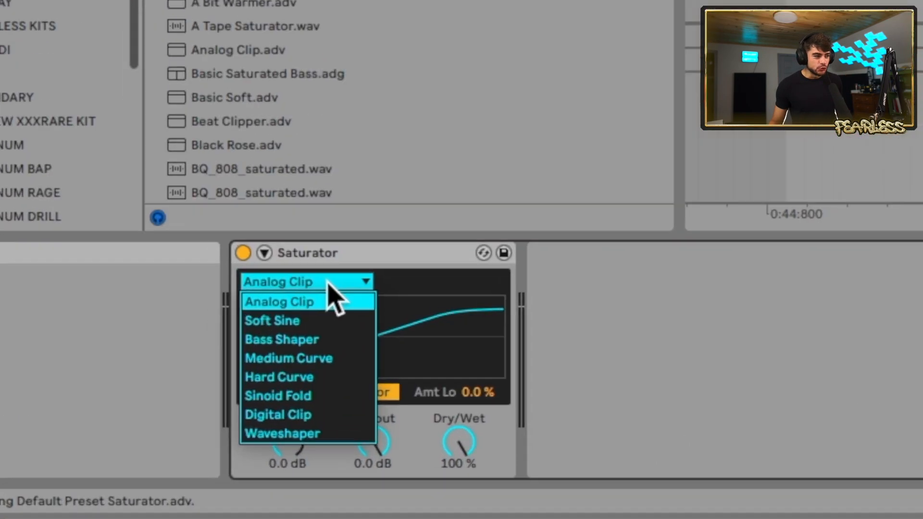
pyautogui.click(152, 445)
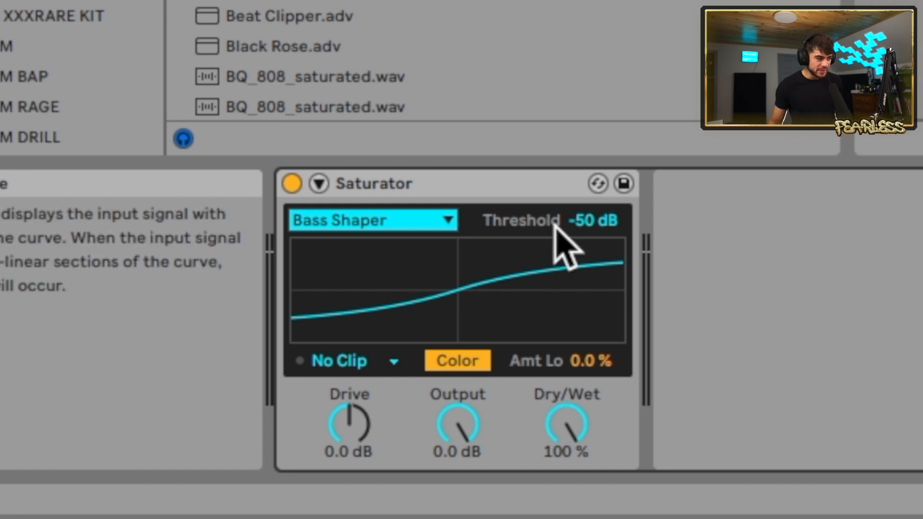
pyautogui.moveTo(558, 226); pyautogui.dragTo(557, 219)
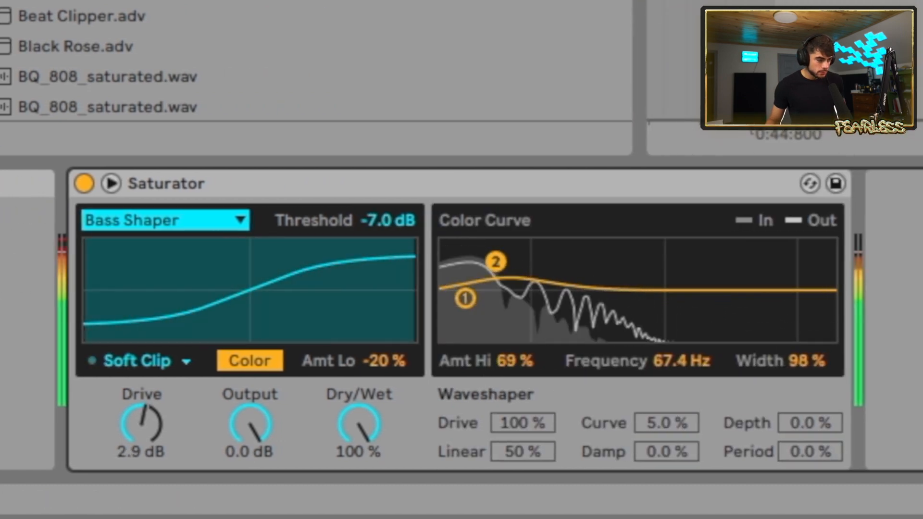
pyautogui.moveTo(496, 262); pyautogui.dragTo(499, 255)
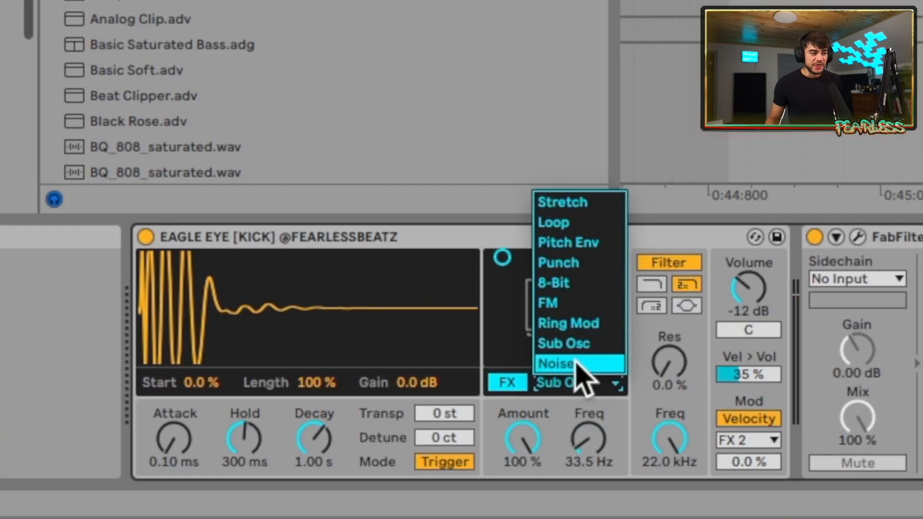
# Audition the Noise effect on the EAGLE EYE kick and the RIZZ 808, varying Amount and Color and setting the 808 to about 60 % and 8.25 kHz.
pyautogui.click(576, 362)
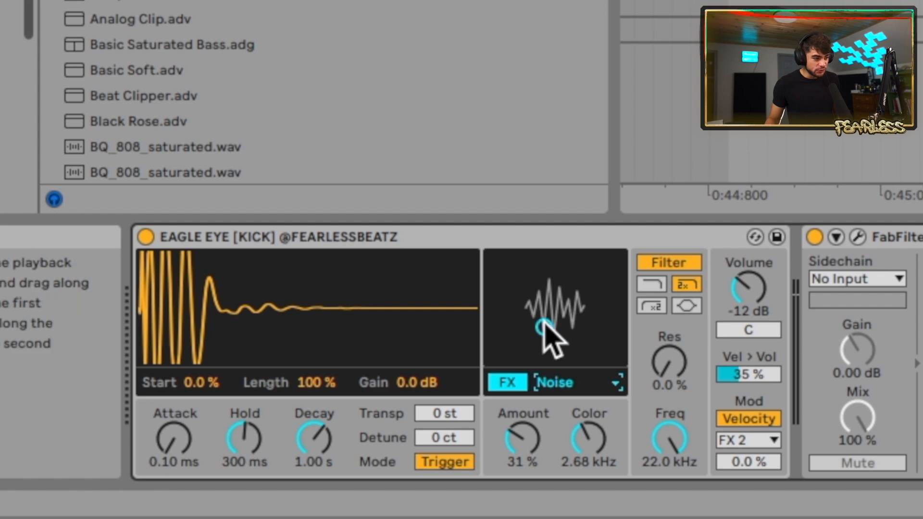
pyautogui.moveTo(543, 326); pyautogui.dragTo(528, 259)
pyautogui.moveTo(591, 258); pyautogui.dragTo(561, 321)
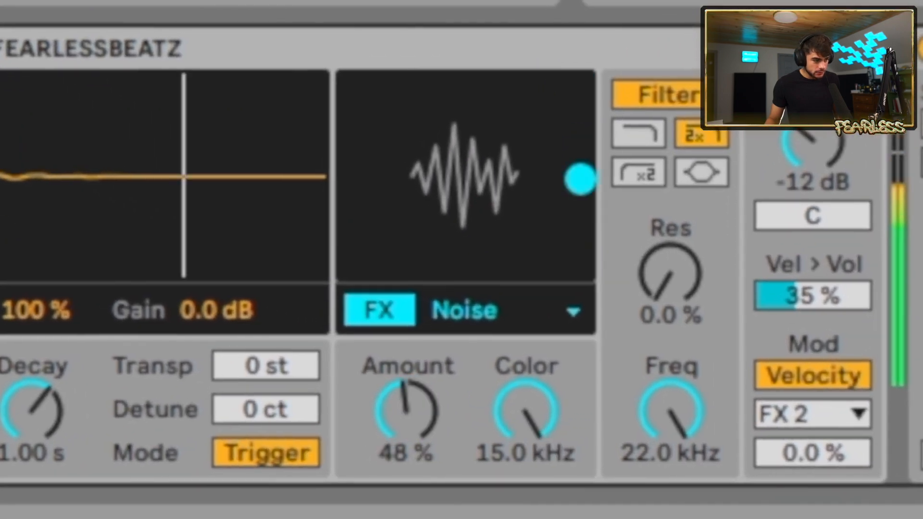
pyautogui.moveTo(476, 195); pyautogui.dragTo(553, 201)
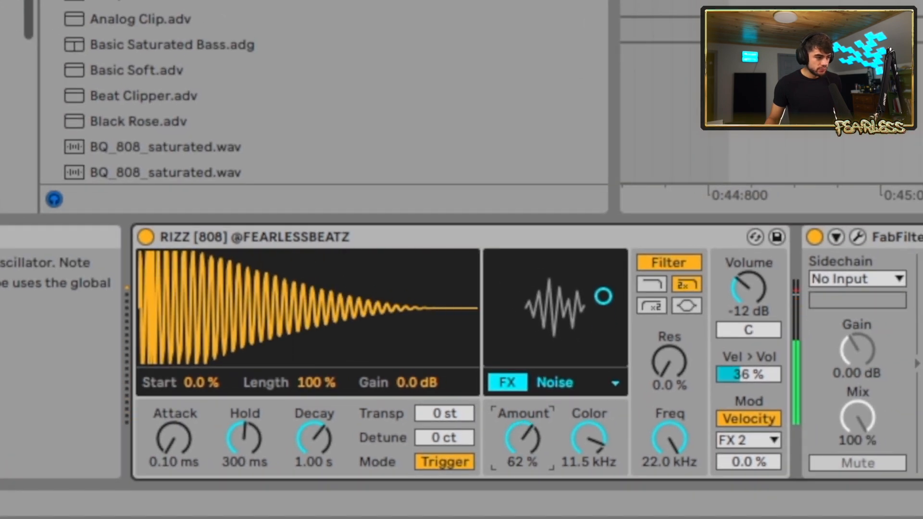
pyautogui.moveTo(597, 441); pyautogui.dragTo(596, 474)
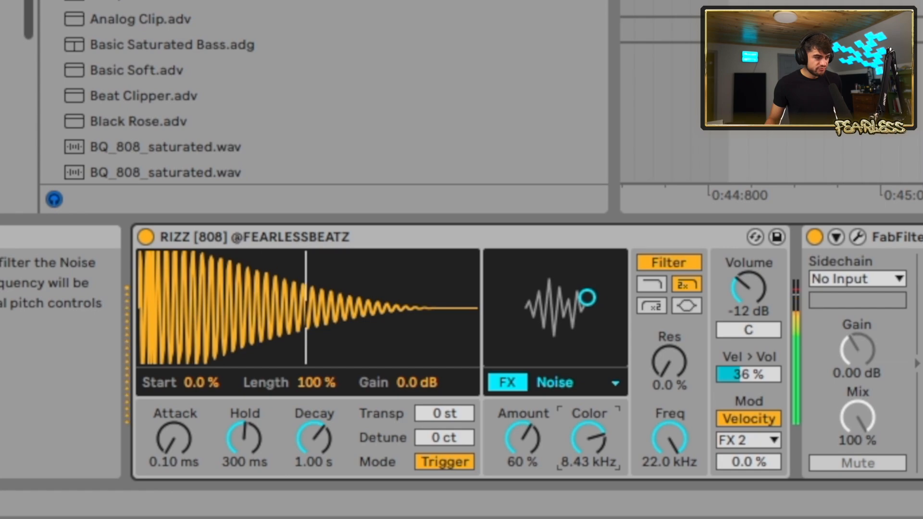
pyautogui.moveTo(588, 297); pyautogui.dragTo(585, 307)
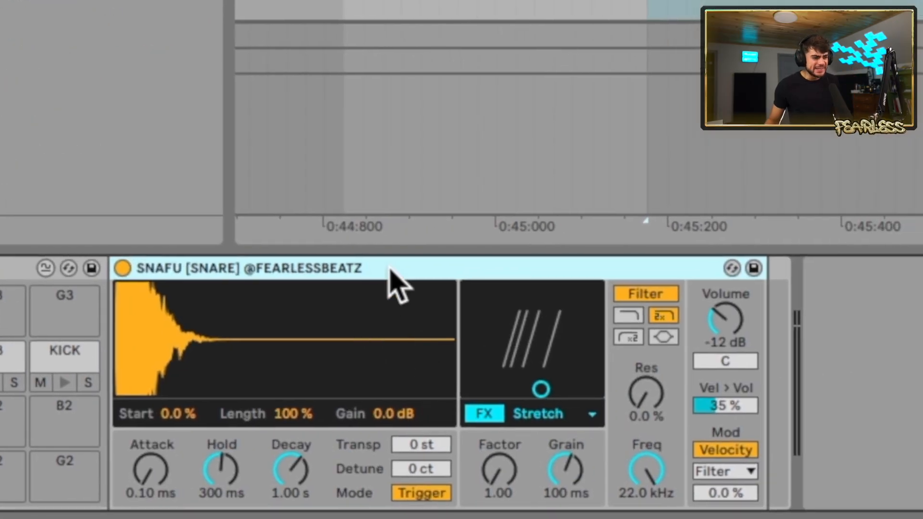
# Replace the SNAFU snare's Drum Sampler with Simpler and convert it back to Drum Sampler.
pyautogui.rightClick(388, 266)
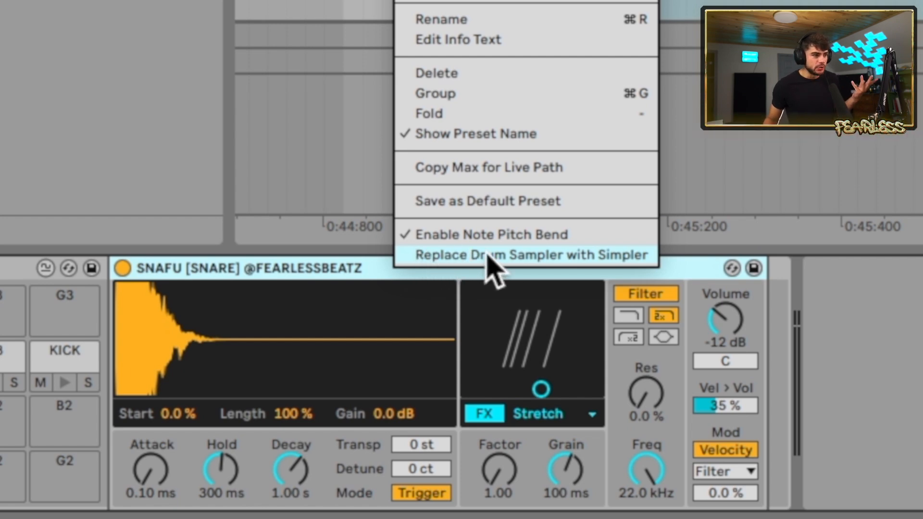
pyautogui.click(607, 257)
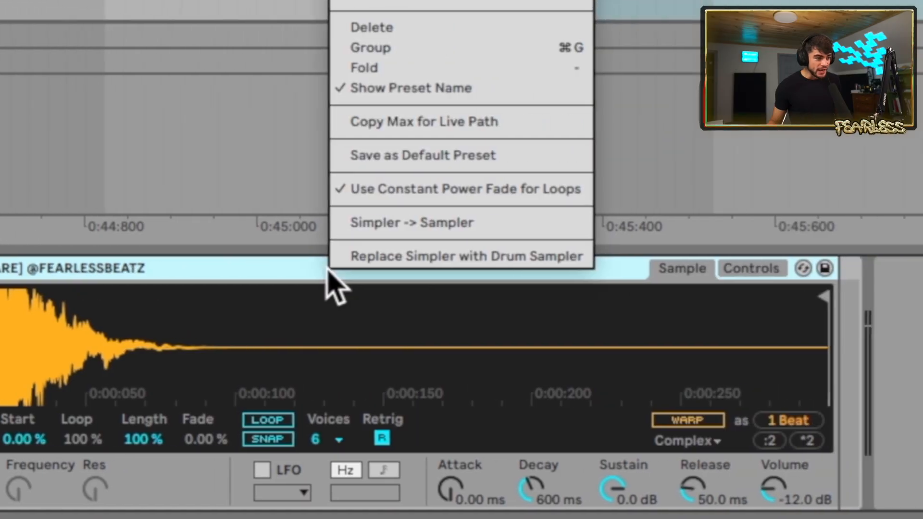
pyautogui.click(476, 257)
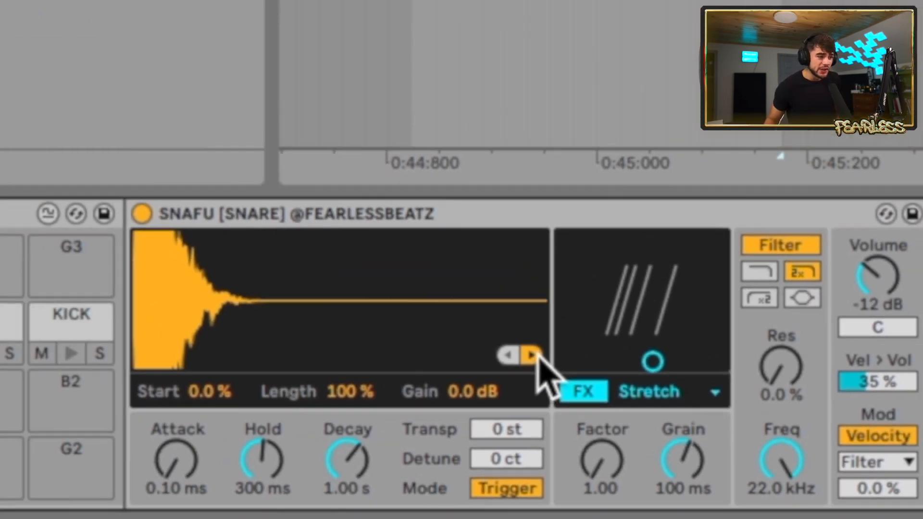
pyautogui.click(470, 299)
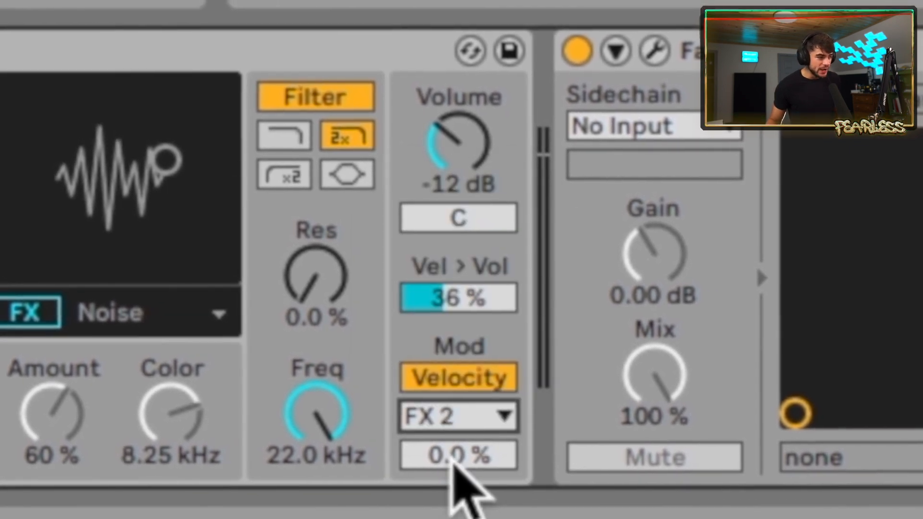
# Set the 808's velocity modulation to 100 % on FX 1 and raise the Noise Amount to 100 %.
pyautogui.moveTo(454, 451)
pyautogui.mouseDown()
pyautogui.moveTo(454, 432)
pyautogui.moveTo(454, 510)
pyautogui.moveTo(454, 470)
pyautogui.mouseUp()
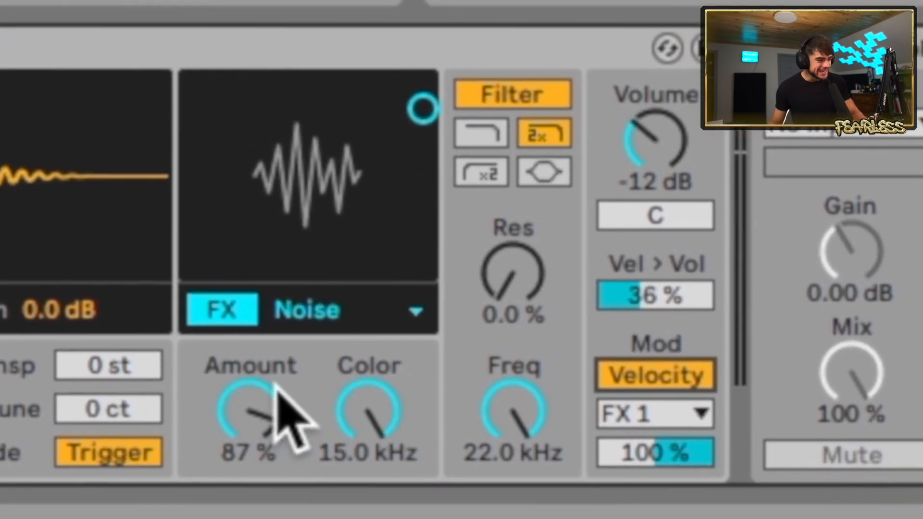
pyautogui.moveTo(527, 435); pyautogui.dragTo(526, 440)
pyautogui.moveTo(271, 435); pyautogui.dragTo(274, 431)
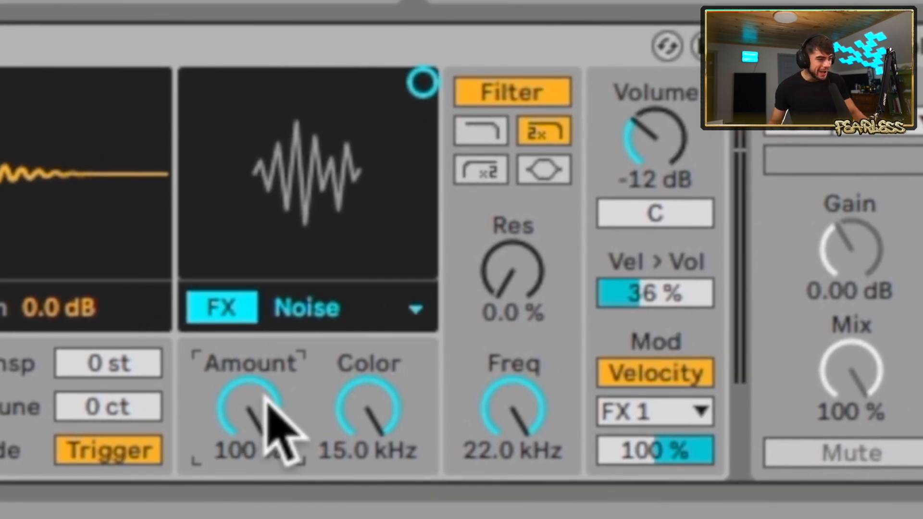
# Switch the 808's velocity modulation target to FX 2 and set the Noise Color to 15.0 kHz.
pyautogui.click(647, 418)
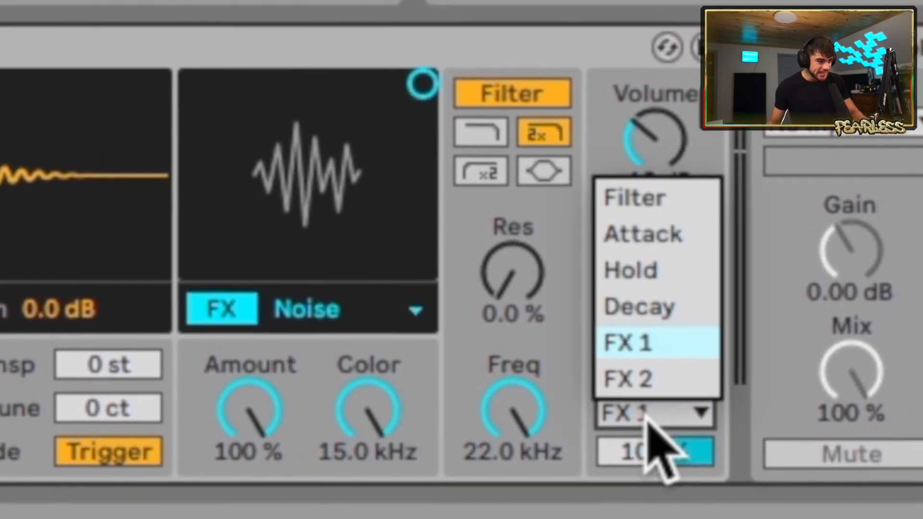
pyautogui.click(663, 379)
pyautogui.moveTo(392, 383)
pyautogui.mouseDown()
pyautogui.moveTo(392, 418)
pyautogui.moveTo(392, 385)
pyautogui.mouseUp()
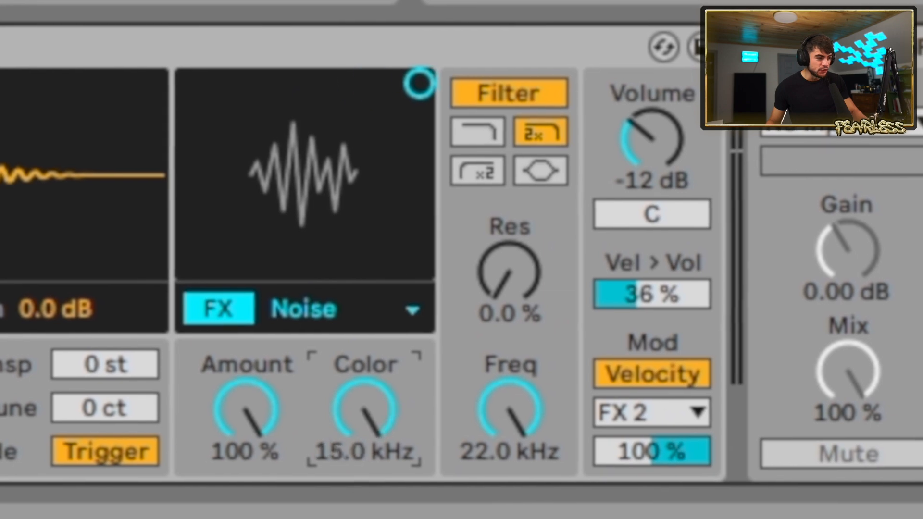